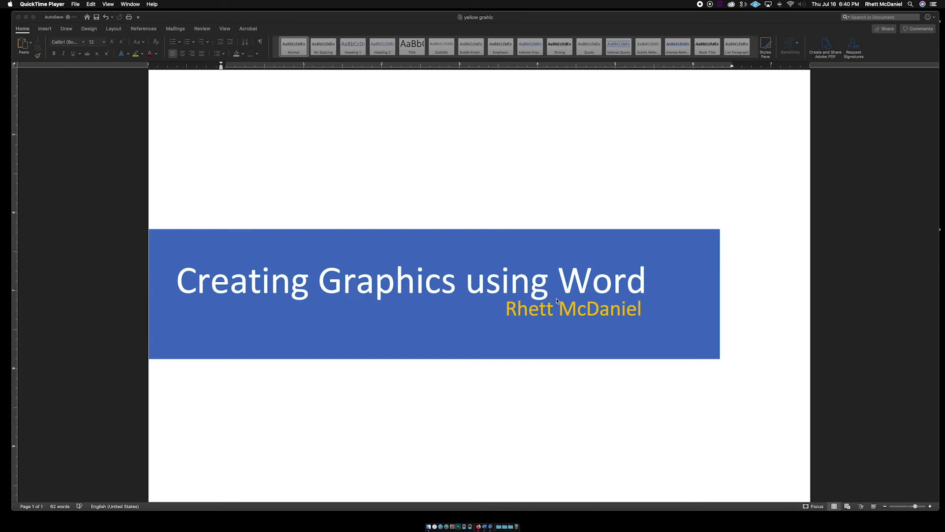
- Examine the yellow module banner and the separate text boxes that make up its number, heading, questions and date line
{"action": "scroll", "coordinate": [544, 308], "scroll_direction": "up", "scroll_amount": 15}
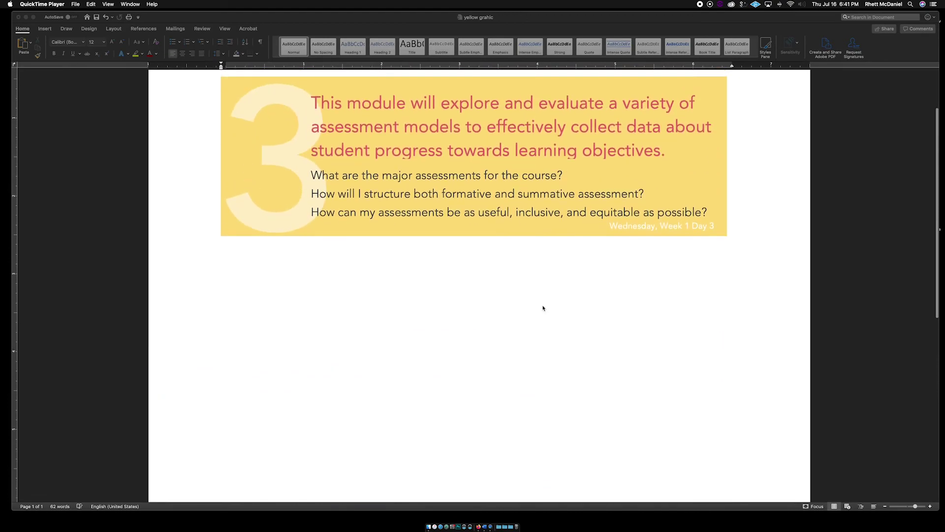
{"action": "scroll", "coordinate": [544, 308], "scroll_direction": "up", "scroll_amount": 3}
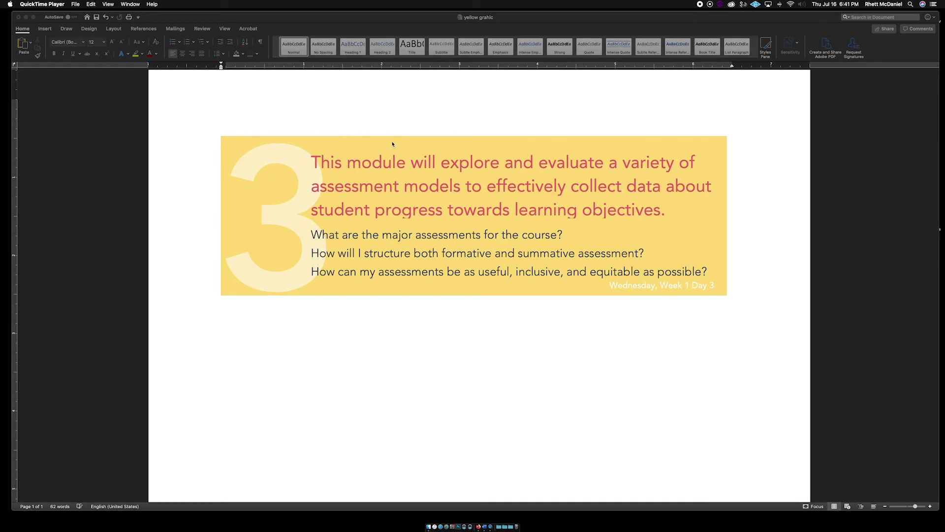
{"action": "left_click", "coordinate": [343, 150]}
{"action": "left_click", "coordinate": [340, 139]}
{"action": "left_click", "coordinate": [452, 146]}
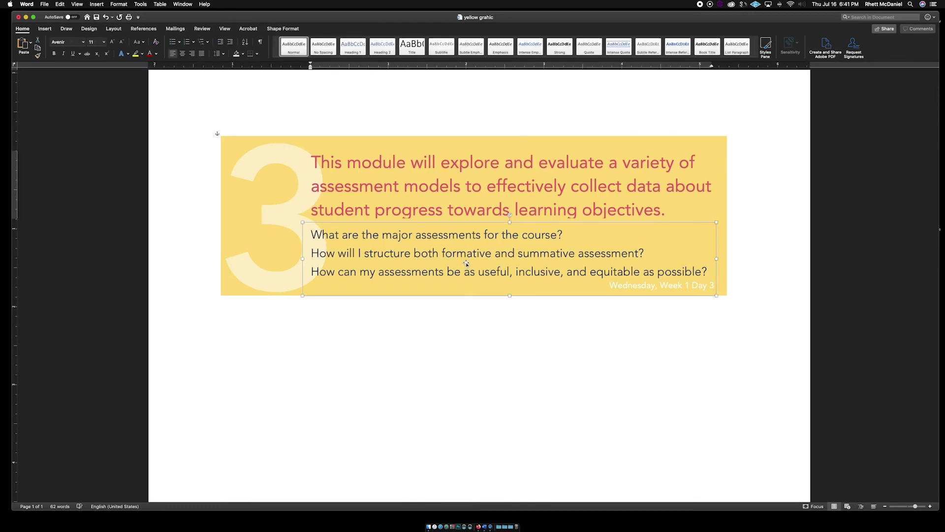
{"action": "left_click", "coordinate": [289, 222]}
{"action": "left_click", "coordinate": [662, 288]}
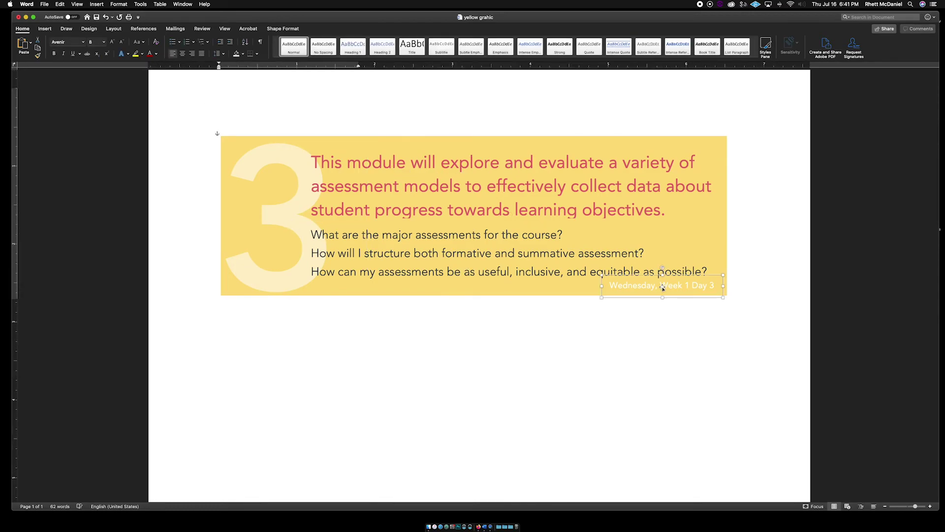
{"action": "left_click", "coordinate": [644, 322]}
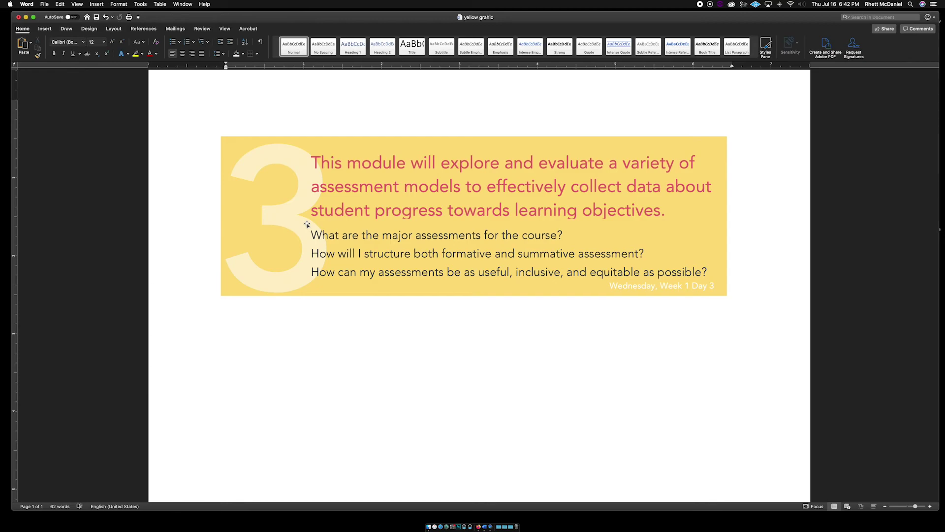
- Replace the large number 3 in the yellow banner with 4
{"action": "double_click", "coordinate": [294, 210]}
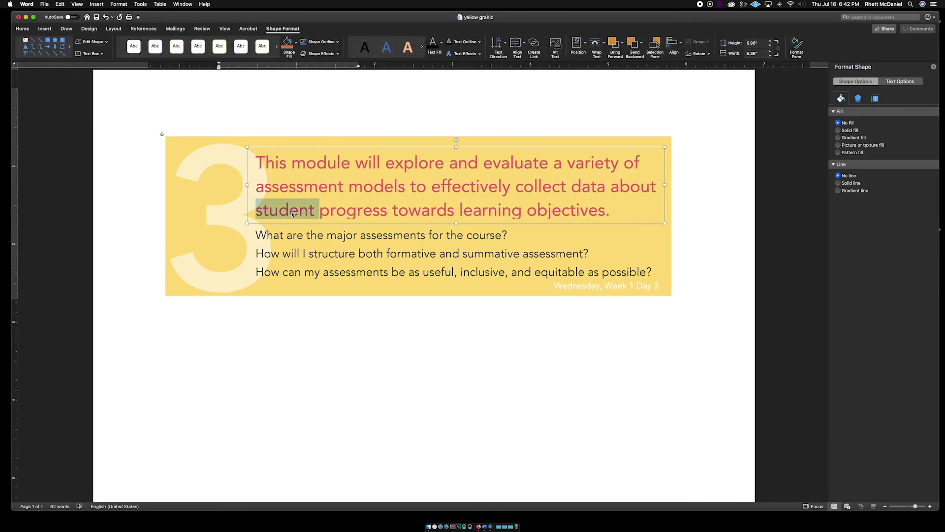
{"action": "left_click", "coordinate": [238, 215]}
{"action": "left_click", "coordinate": [251, 221]}
{"action": "left_click", "coordinate": [251, 242]}
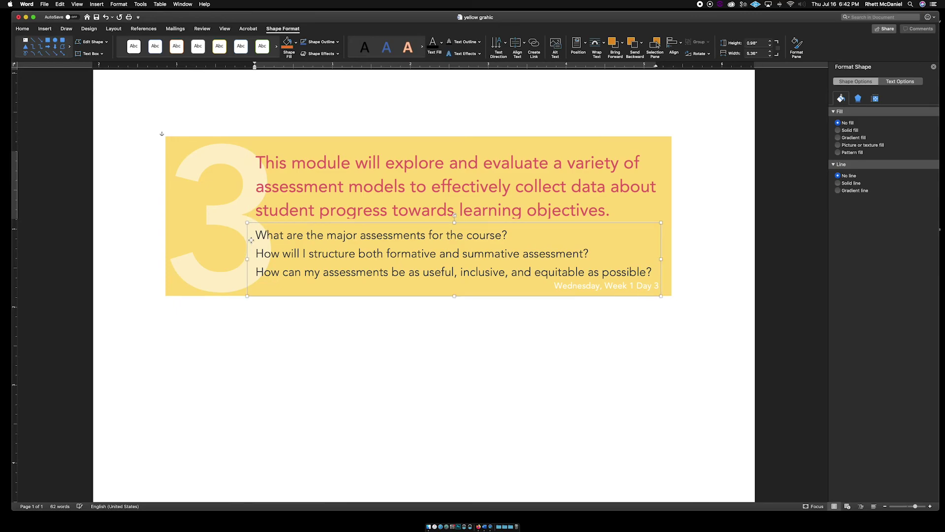
{"action": "left_click", "coordinate": [241, 215]}
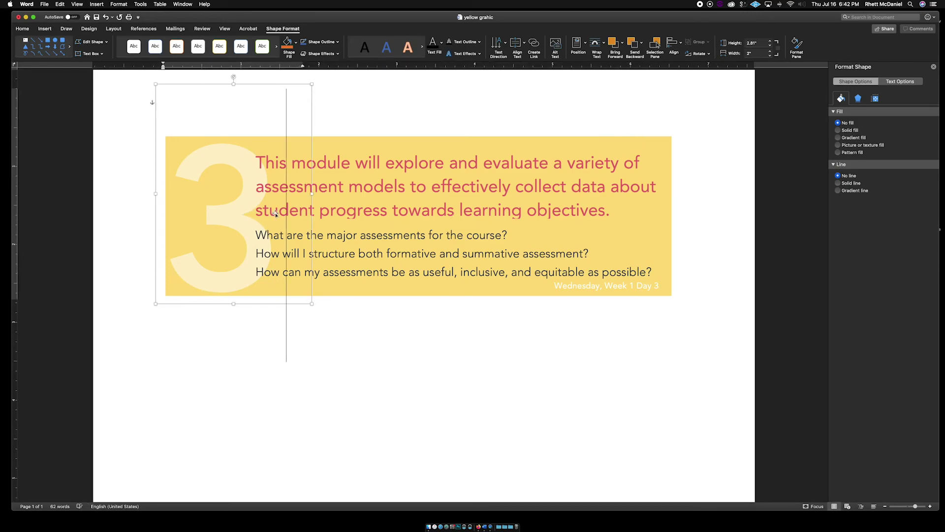
{"action": "key", "text": "BackSpace"}
{"action": "type", "text": "4"}
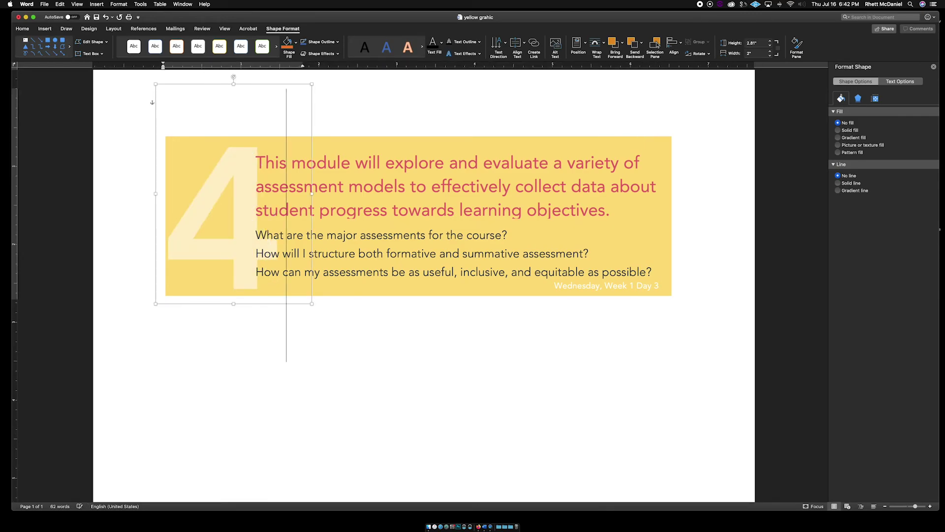
- Reposition the large 4 so it sits fully inside the yellow banner, beside the heading text
{"action": "left_click", "coordinate": [222, 87]}
{"action": "key", "text": "Left"}
{"action": "key", "text": "Left"}
{"action": "key", "text": "Left"}
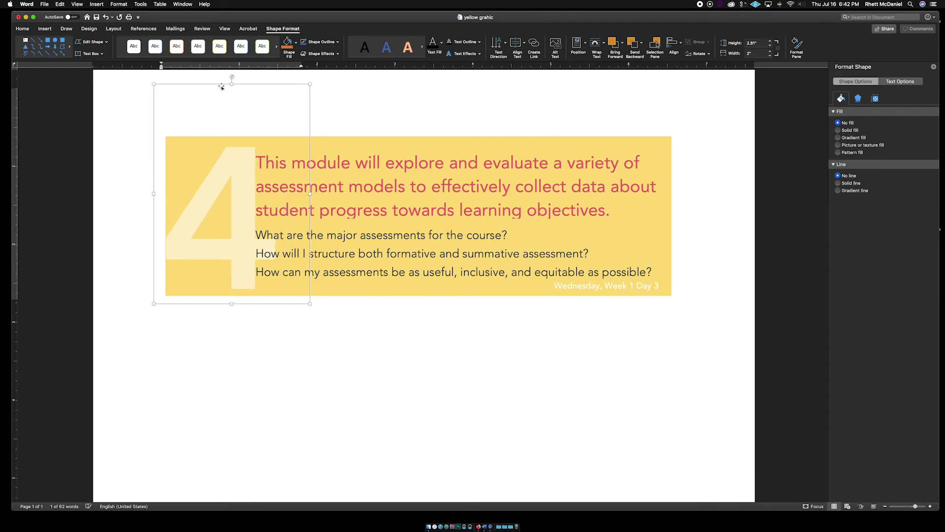
{"action": "key", "text": "Down"}
{"action": "key", "text": "Down"}
{"action": "key", "text": "Down"}
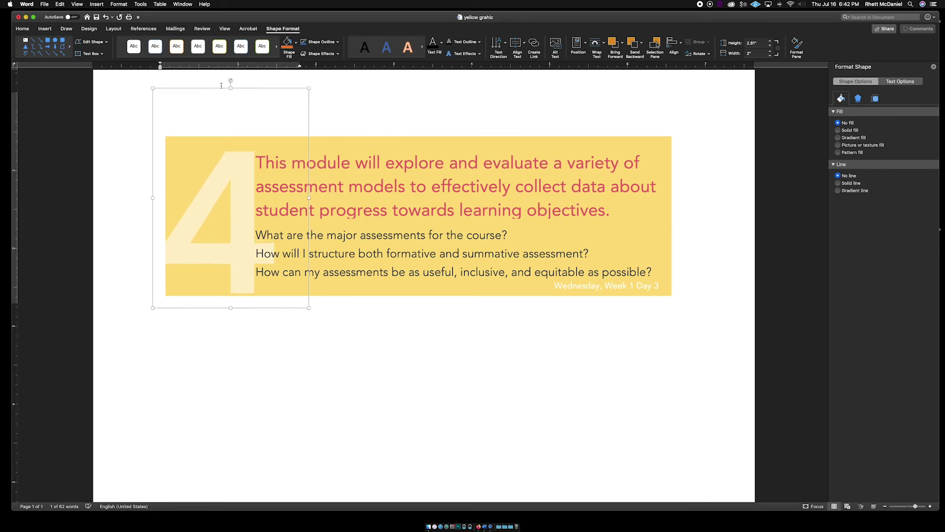
{"action": "key", "text": "Down"}
{"action": "key", "text": "Down"}
{"action": "key", "text": "Down"}
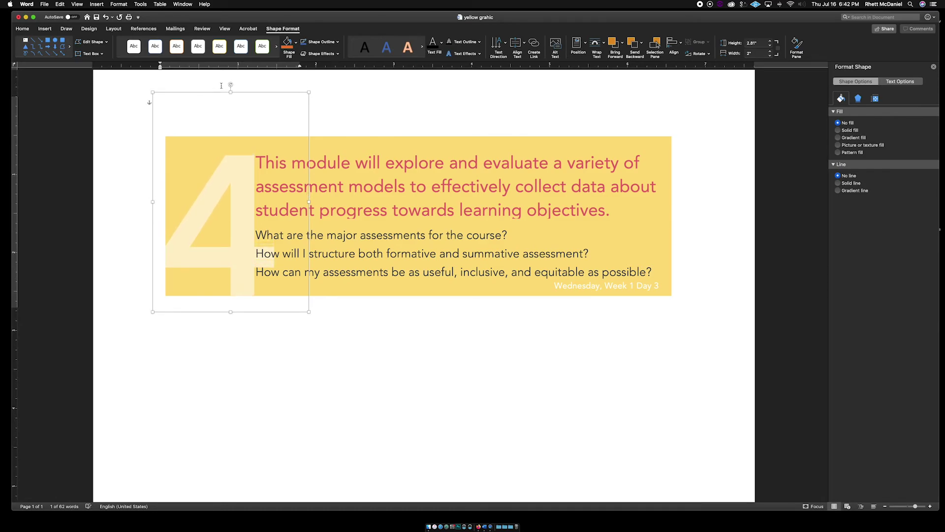
{"action": "left_click_drag", "start_coordinate": [247, 189], "coordinate": [255, 181]}
- Change the yellow banner rectangle's solid fill to a light gray theme color
{"action": "left_click", "coordinate": [658, 149]}
{"action": "left_click", "coordinate": [606, 147]}
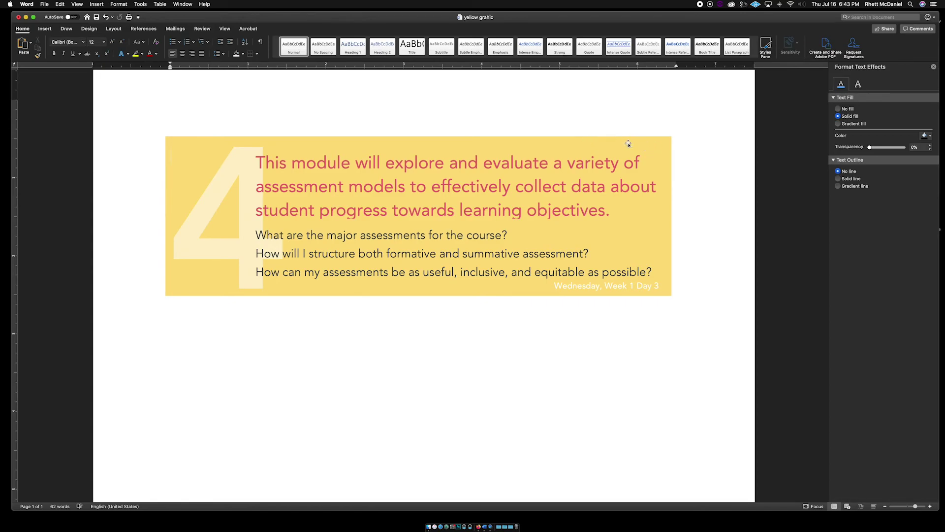
{"action": "left_click", "coordinate": [433, 142]}
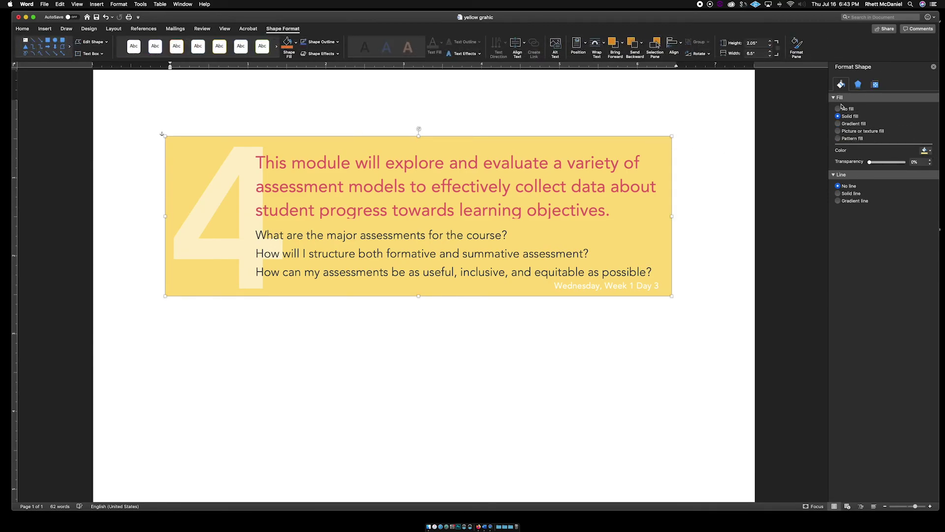
{"action": "left_click", "coordinate": [928, 152]}
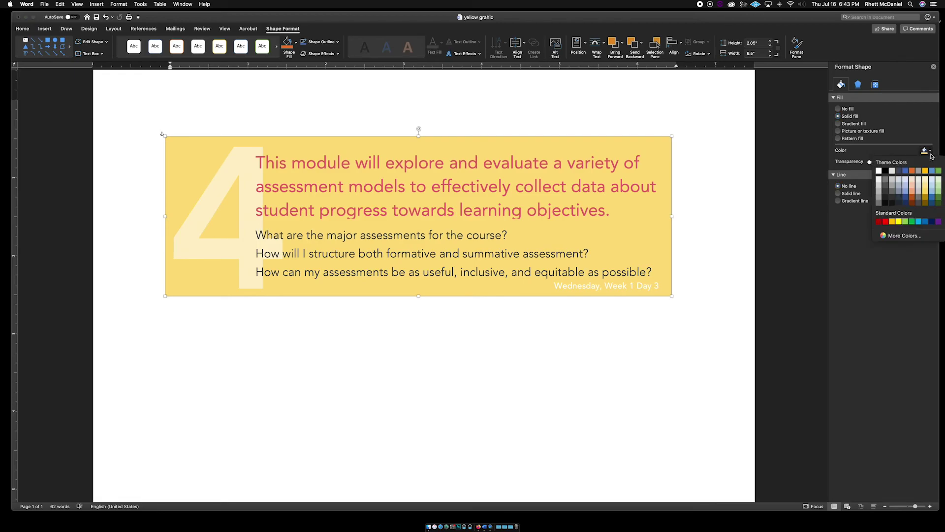
{"action": "left_click", "coordinate": [920, 187]}
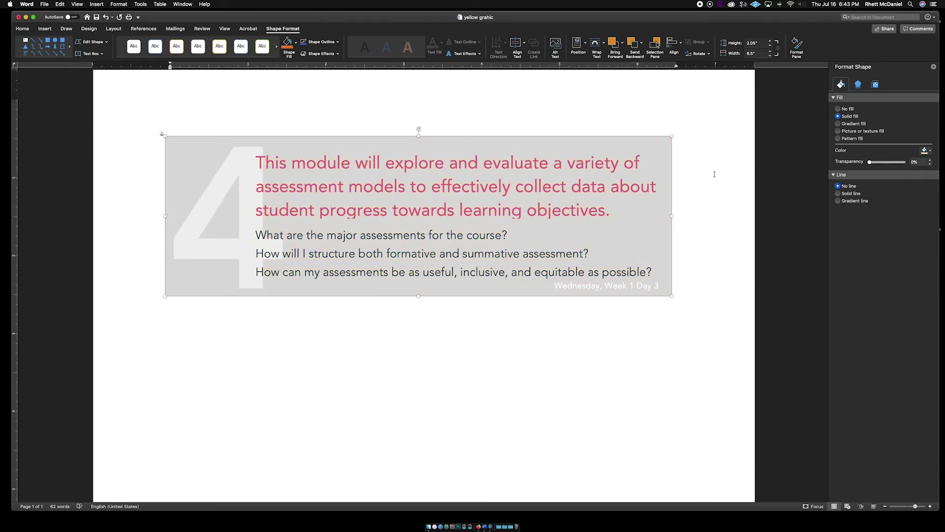
- Recolor the whole heading paragraph starting "This module will explore" to the standard dark red
{"action": "left_click", "coordinate": [279, 162]}
{"action": "left_click_drag", "start_coordinate": [259, 161], "coordinate": [621, 210]}
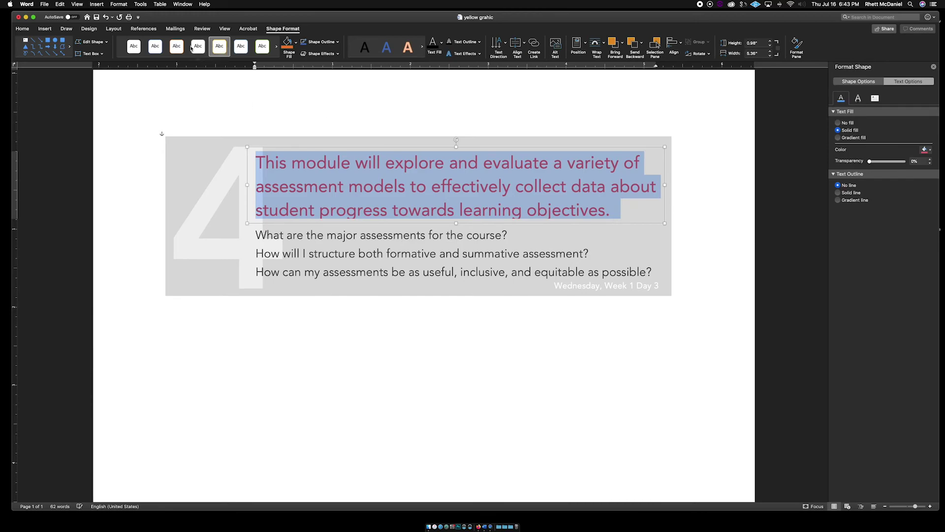
{"action": "left_click", "coordinate": [29, 30]}
{"action": "left_click", "coordinate": [156, 55]}
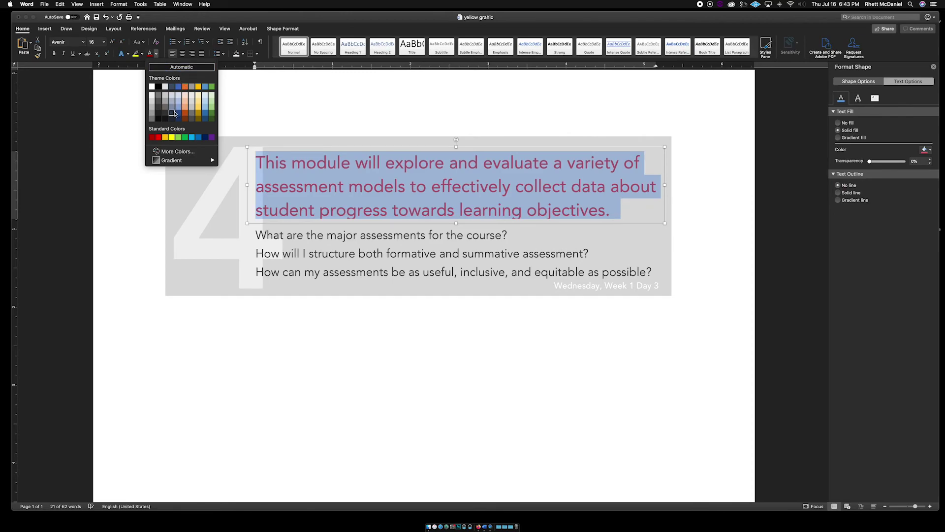
{"action": "left_click", "coordinate": [152, 136]}
{"action": "left_click", "coordinate": [302, 135]}
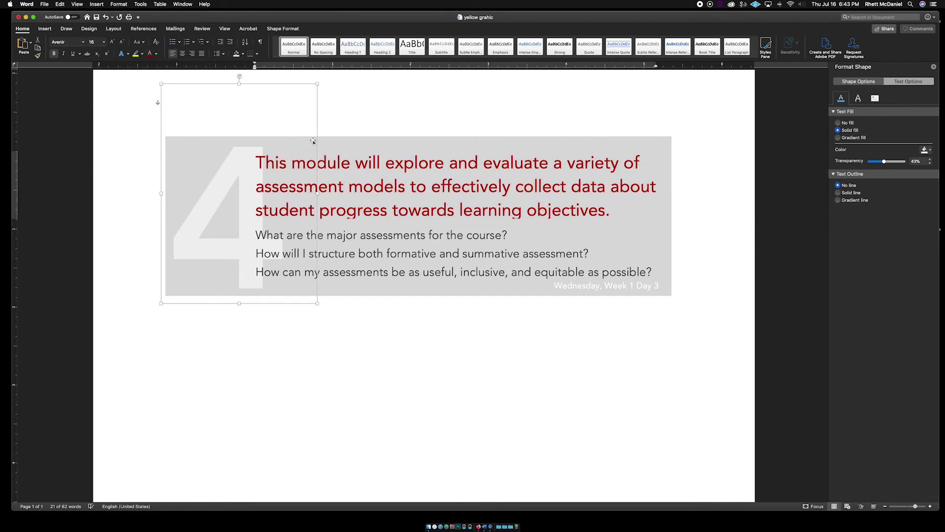
- Move the "Wednesday, Week 1 Day 3" text box slightly left and down within the banner
{"action": "left_click", "coordinate": [484, 227]}
{"action": "left_click", "coordinate": [448, 263]}
{"action": "left_click", "coordinate": [448, 263]}
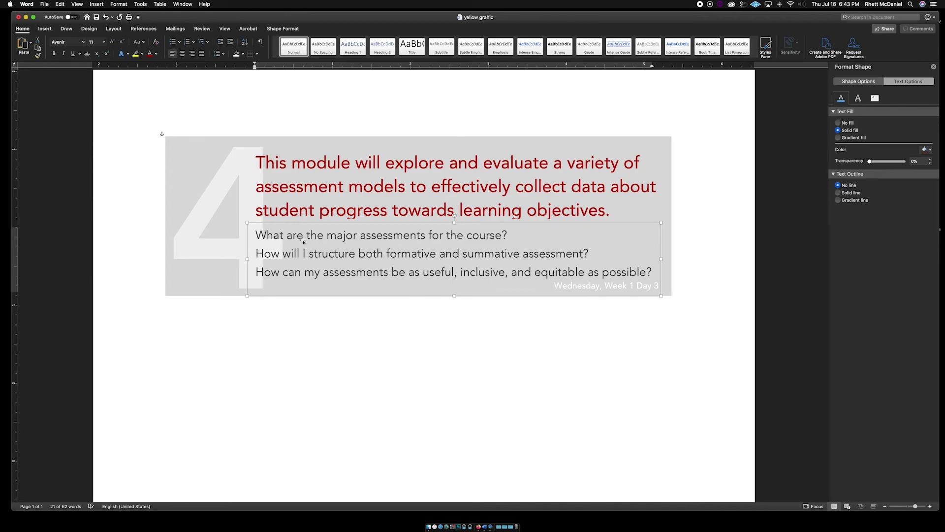
{"action": "left_click", "coordinate": [560, 321]}
{"action": "left_click", "coordinate": [606, 291]}
{"action": "mouse_move", "coordinate": [597, 288]}
{"action": "left_mouse_down"}
{"action": "mouse_move", "coordinate": [590, 260]}
{"action": "mouse_move", "coordinate": [589, 298]}
{"action": "mouse_move", "coordinate": [590, 289]}
{"action": "left_mouse_up"}
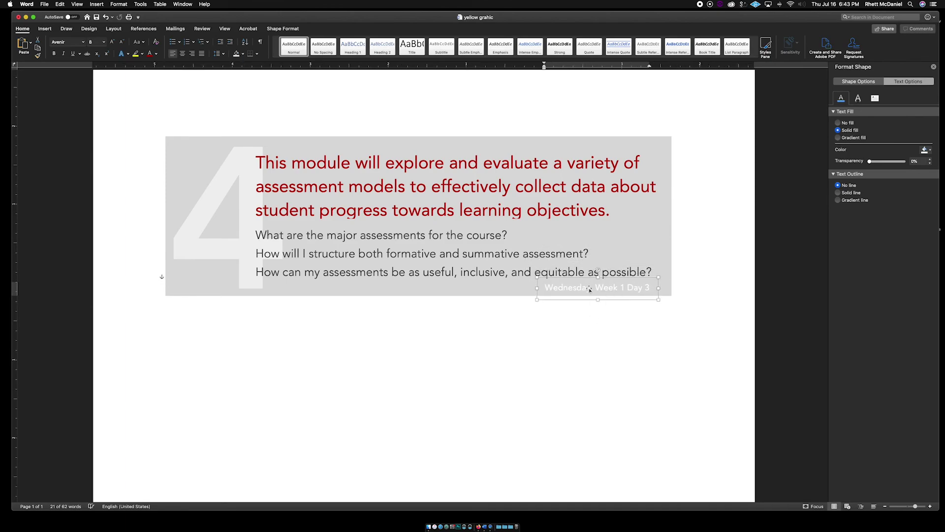
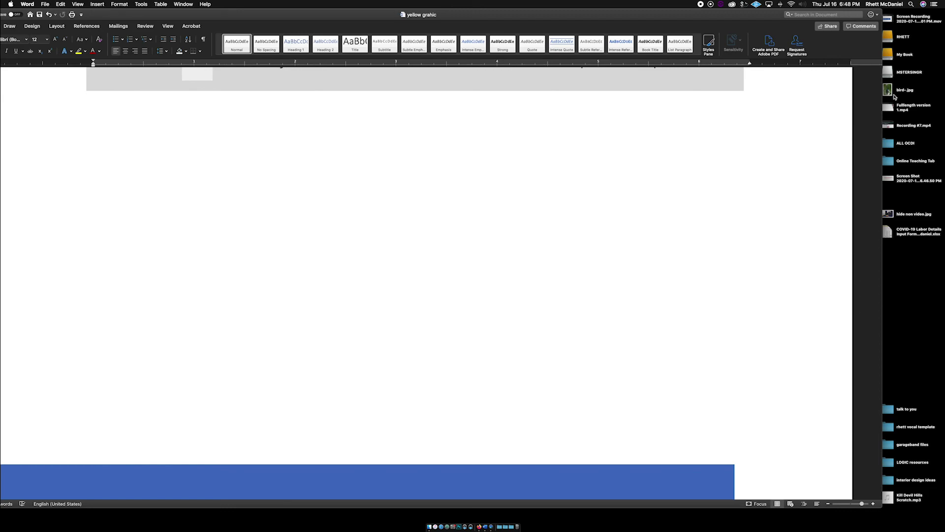
- Insert the bird-.jpg image from the desktop into the blank area below the gray banner and open its picture formatting options
{"action": "left_click_drag", "start_coordinate": [882, 88], "coordinate": [576, 212]}
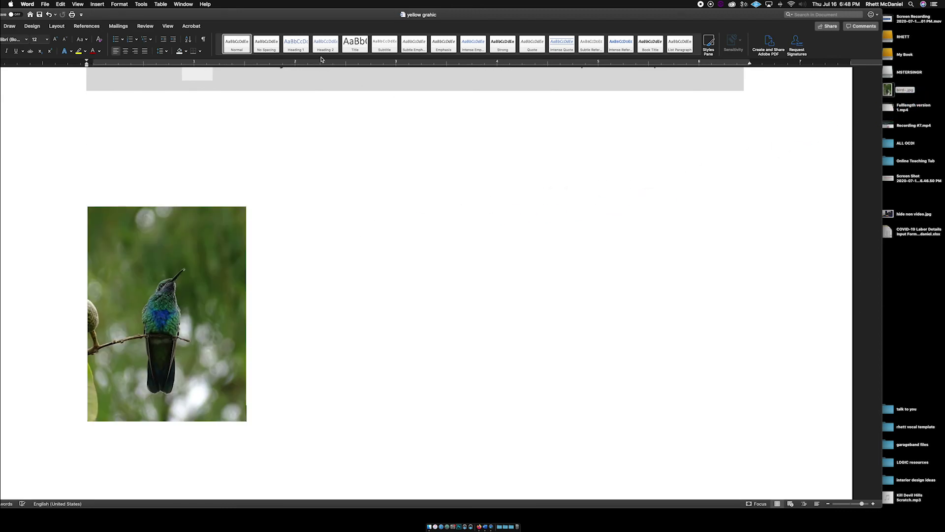
{"action": "left_click_drag", "start_coordinate": [313, 15], "coordinate": [365, 14]}
{"action": "left_click", "coordinate": [291, 287]}
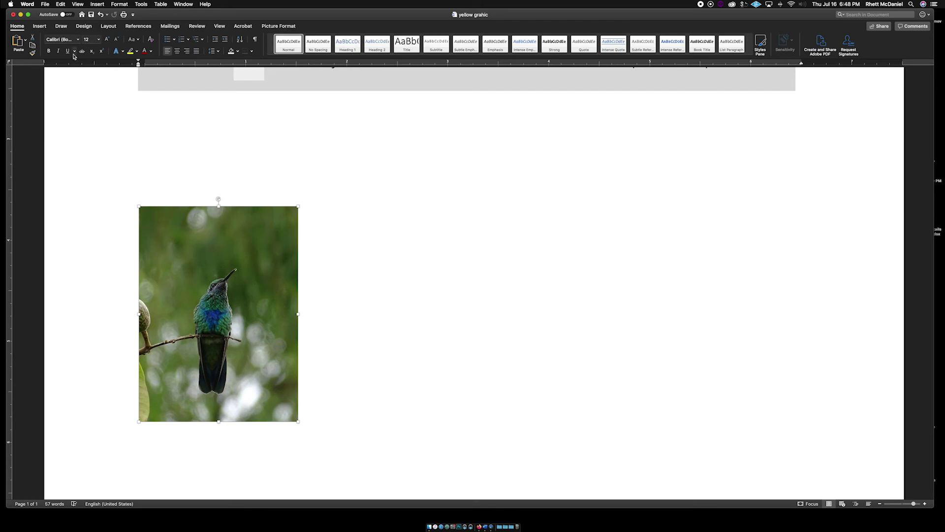
{"action": "double_click", "coordinate": [209, 274]}
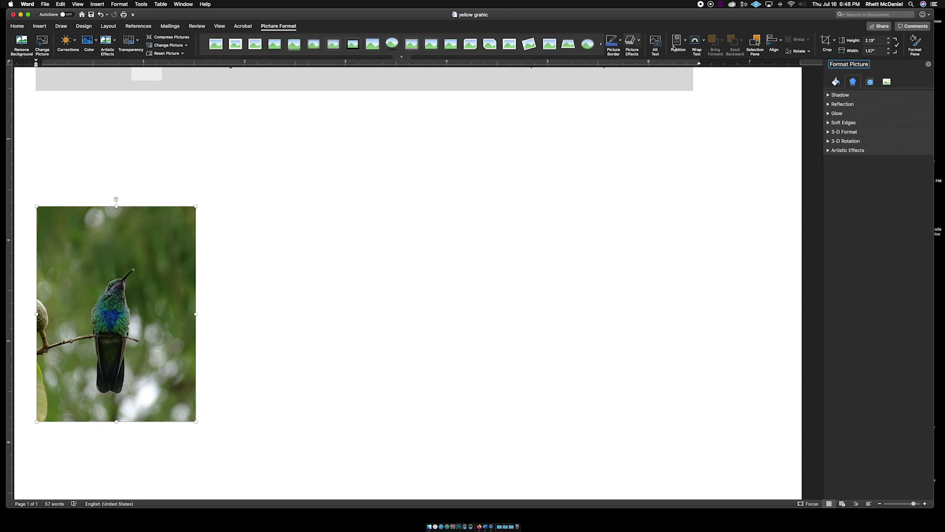
{"action": "left_click_drag", "start_coordinate": [816, 16], "coordinate": [820, 15]}
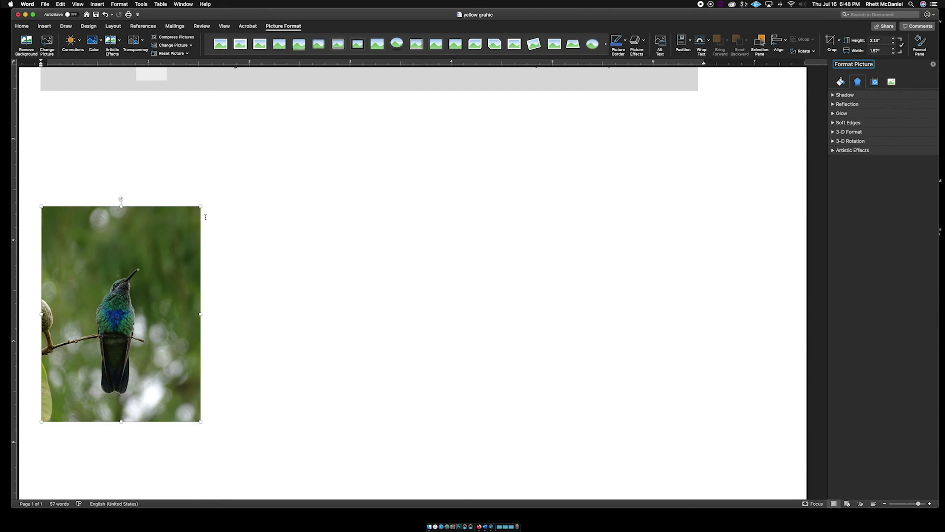
{"action": "scroll", "coordinate": [239, 235], "scroll_direction": "left", "scroll_amount": 1}
{"action": "scroll", "coordinate": [240, 236], "scroll_direction": "left", "scroll_amount": 5}
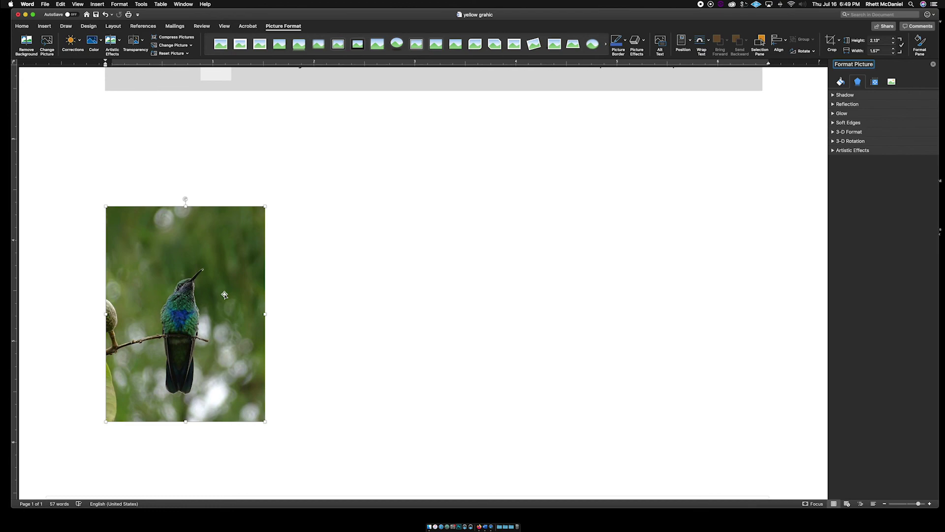
{"action": "left_click", "coordinate": [185, 240]}
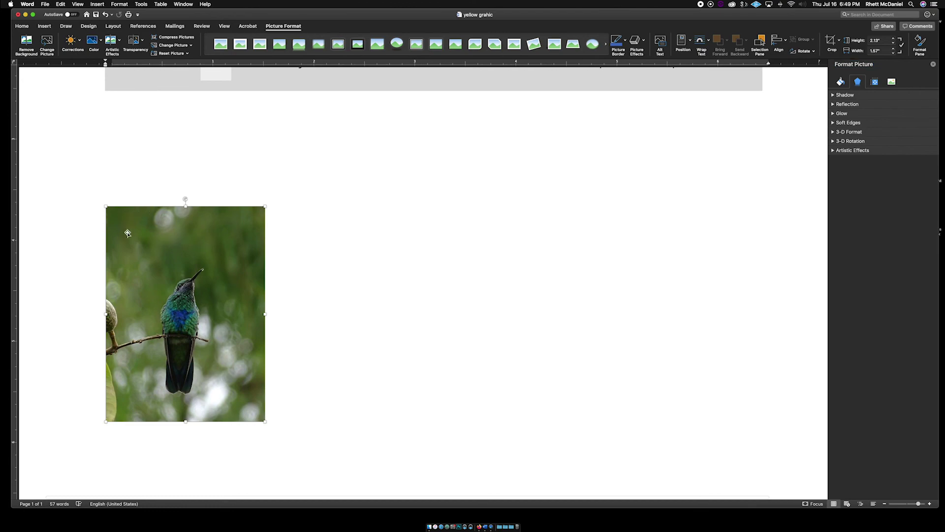
- Try cropping the bird picture to a heart shape with a height of about 1.84 inches, and undo both changes
{"action": "left_click", "coordinate": [840, 44]}
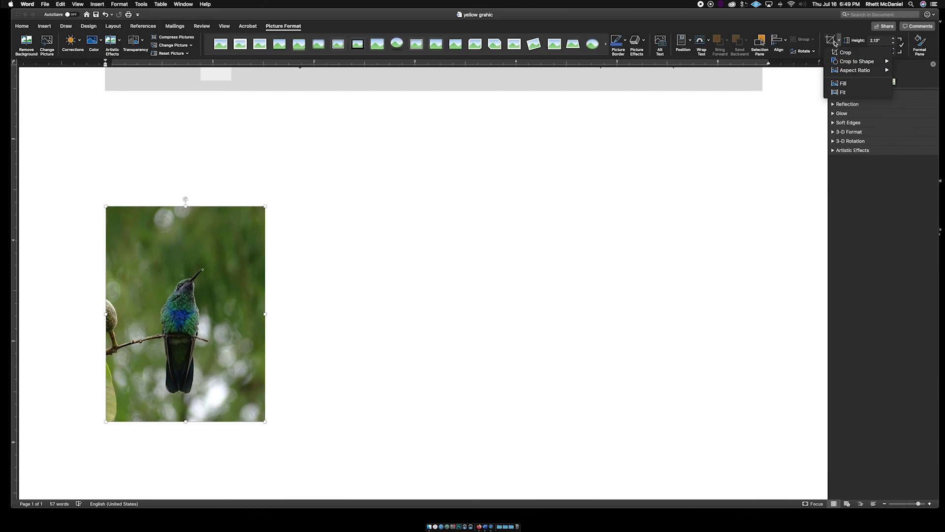
{"action": "mouse_move", "coordinate": [853, 64]}
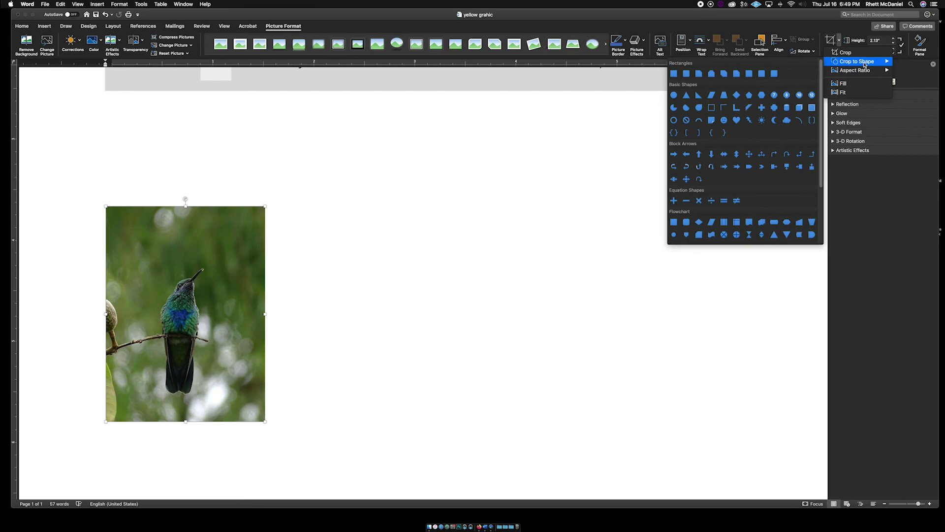
{"action": "left_click", "coordinate": [737, 119]}
{"action": "left_click_drag", "start_coordinate": [187, 207], "coordinate": [193, 237]}
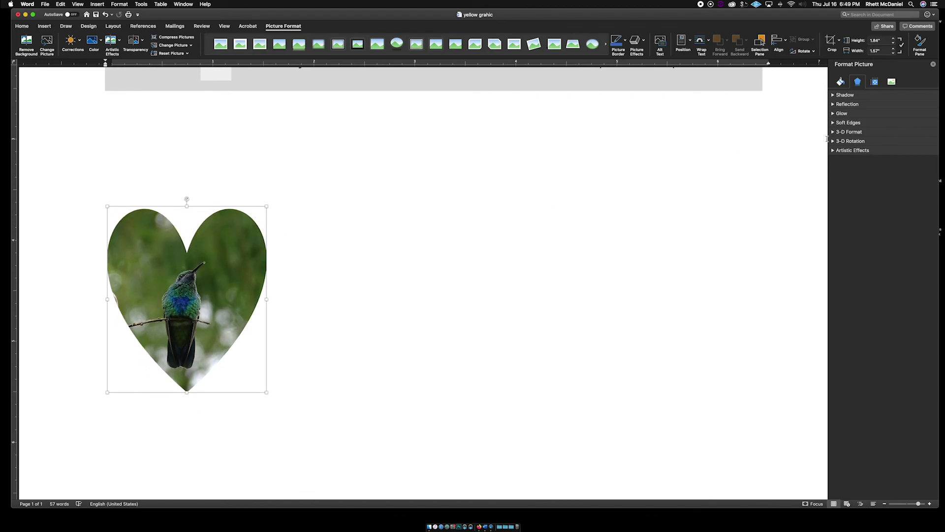
{"action": "key", "text": "super+z"}
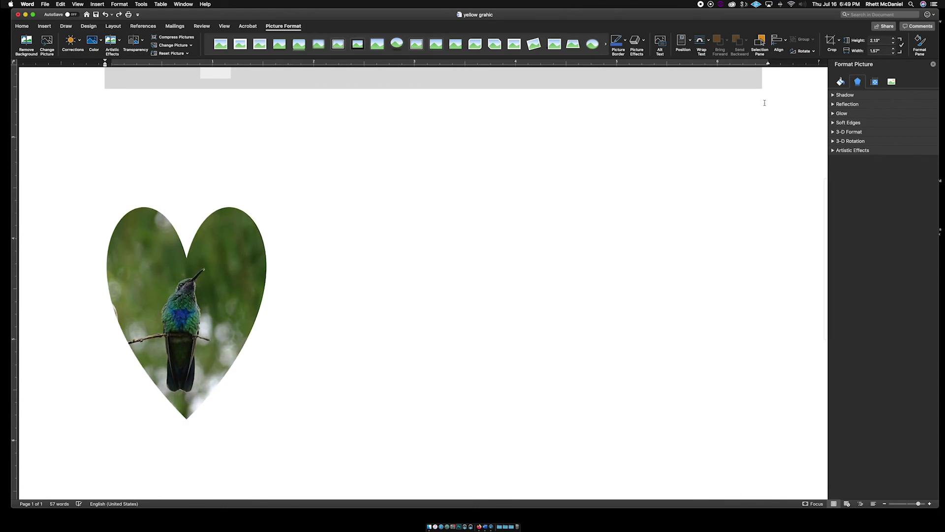
{"action": "key", "text": "super+z"}
- Crop the bird picture on all four sides to a frame about 1.58 inches high and 0.97 inches wide around the bird
{"action": "left_click", "coordinate": [838, 40]}
{"action": "left_click", "coordinate": [840, 53]}
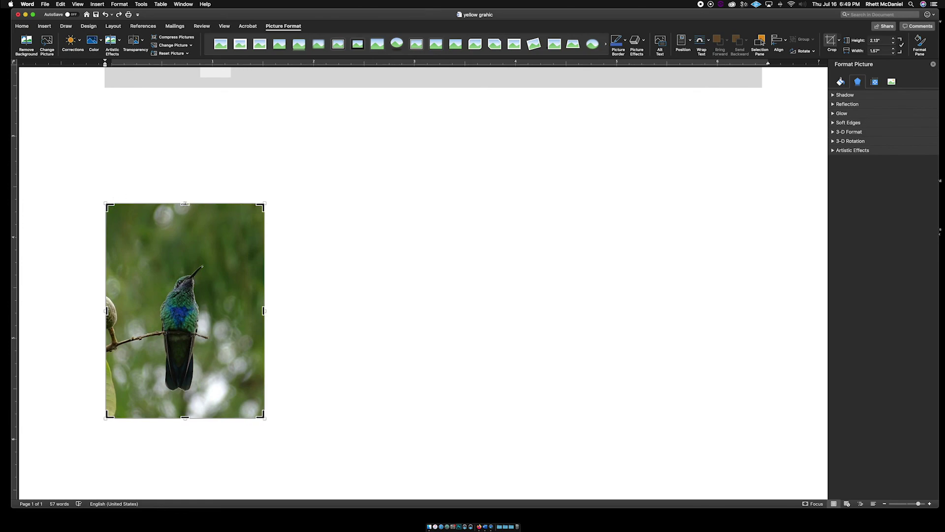
{"action": "left_click_drag", "start_coordinate": [185, 204], "coordinate": [189, 243]}
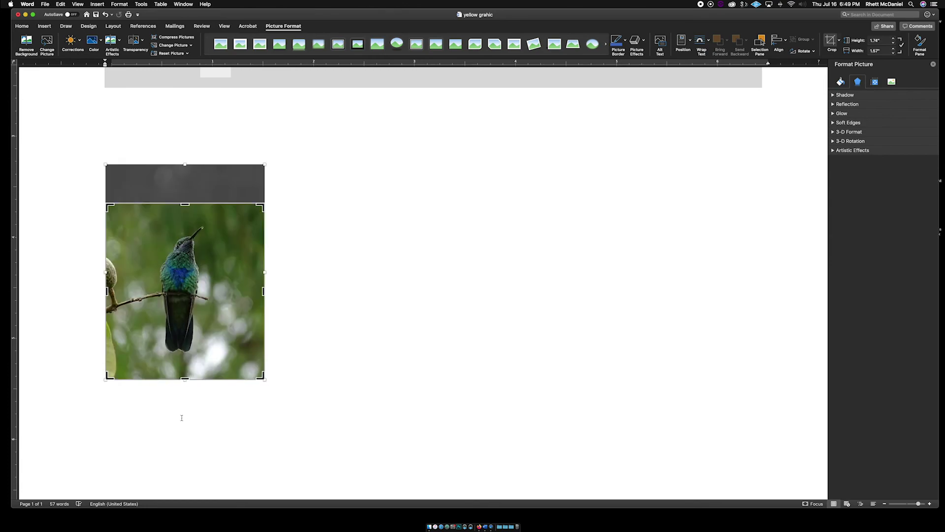
{"action": "left_click_drag", "start_coordinate": [185, 378], "coordinate": [185, 362]}
{"action": "left_click_drag", "start_coordinate": [264, 283], "coordinate": [228, 283]}
{"action": "left_click_drag", "start_coordinate": [107, 283], "coordinate": [138, 291]}
{"action": "mouse_move", "coordinate": [154, 248]}
{"action": "left_mouse_down"}
{"action": "mouse_move", "coordinate": [166, 287]}
{"action": "mouse_move", "coordinate": [131, 272]}
{"action": "mouse_move", "coordinate": [158, 263]}
{"action": "mouse_move", "coordinate": [159, 248]}
{"action": "left_mouse_up"}
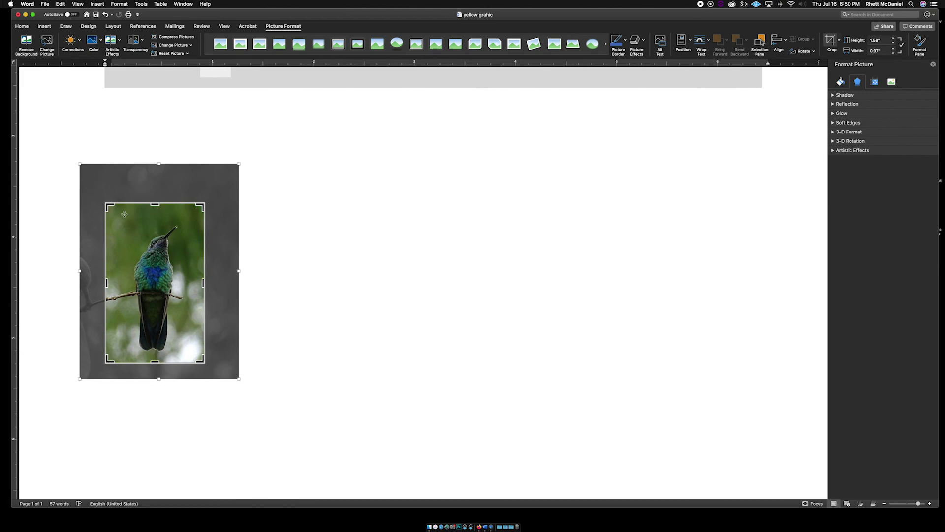
- Finish cropping the bird picture and apply a shadowed white frame style with two rounded diagonal corners
{"action": "left_click", "coordinate": [293, 280]}
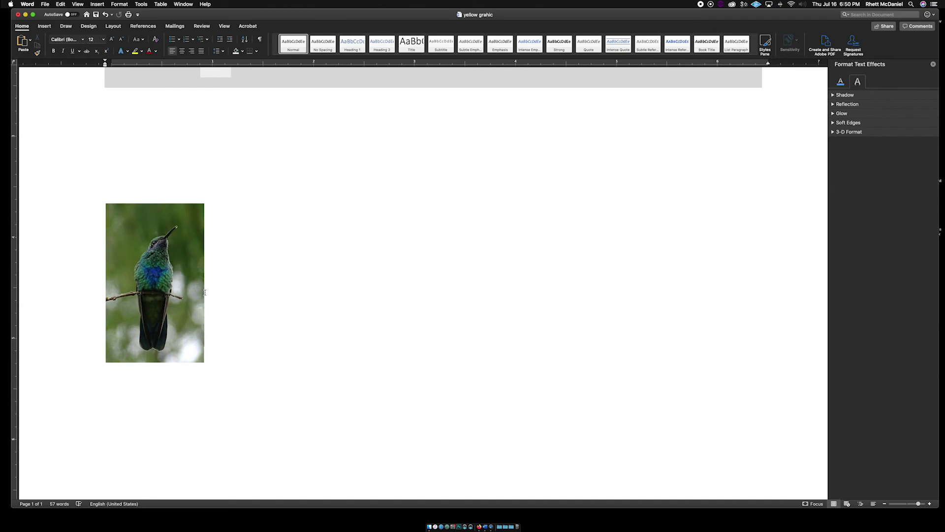
{"action": "left_click", "coordinate": [184, 239]}
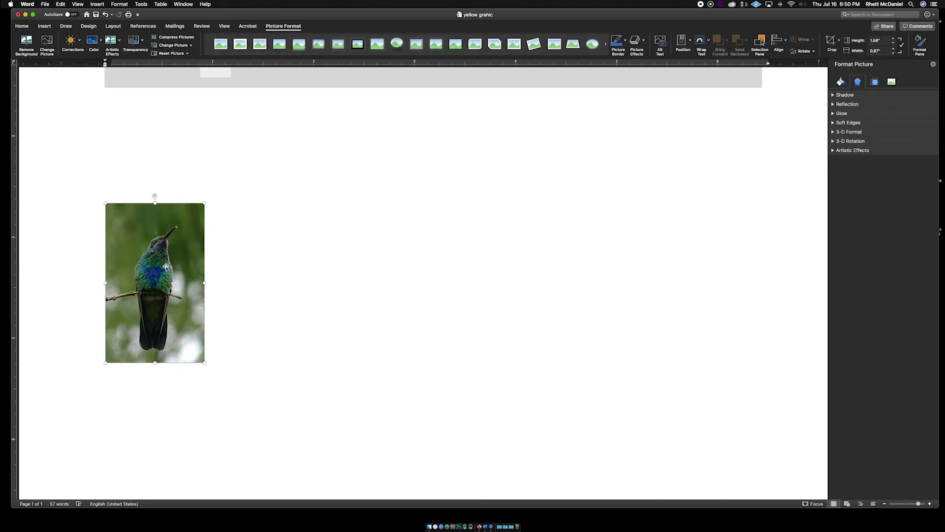
{"action": "left_click", "coordinate": [607, 45]}
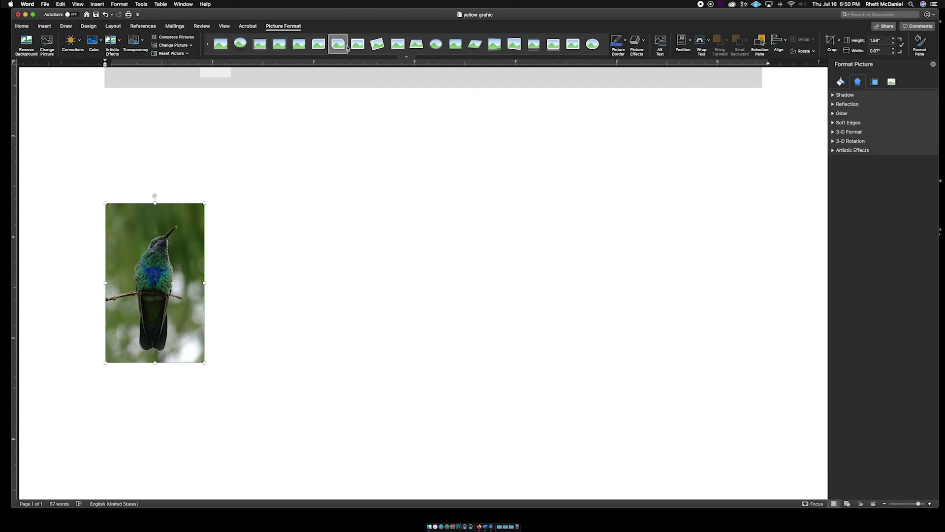
{"action": "left_click", "coordinate": [319, 46]}
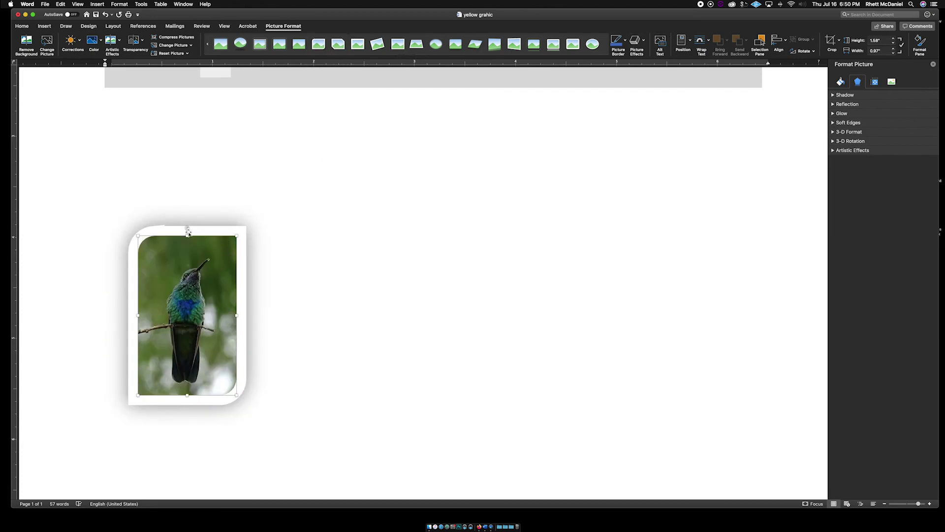
{"action": "left_click", "coordinate": [338, 272]}
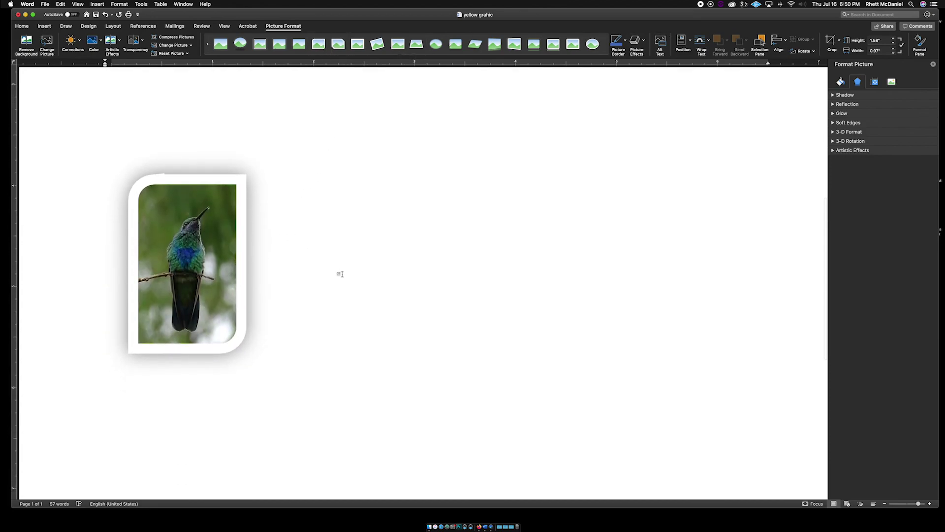
- Change the bird picture's style to the white frame with two snipped diagonal corners
{"action": "left_click", "coordinate": [172, 151]}
{"action": "left_click", "coordinate": [283, 235]}
{"action": "left_click", "coordinate": [204, 170]}
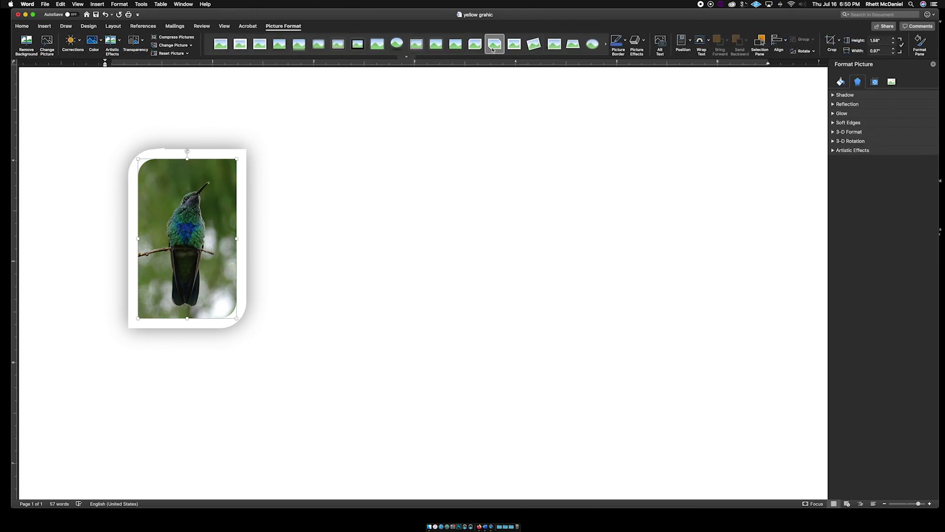
{"action": "left_click", "coordinate": [494, 44]}
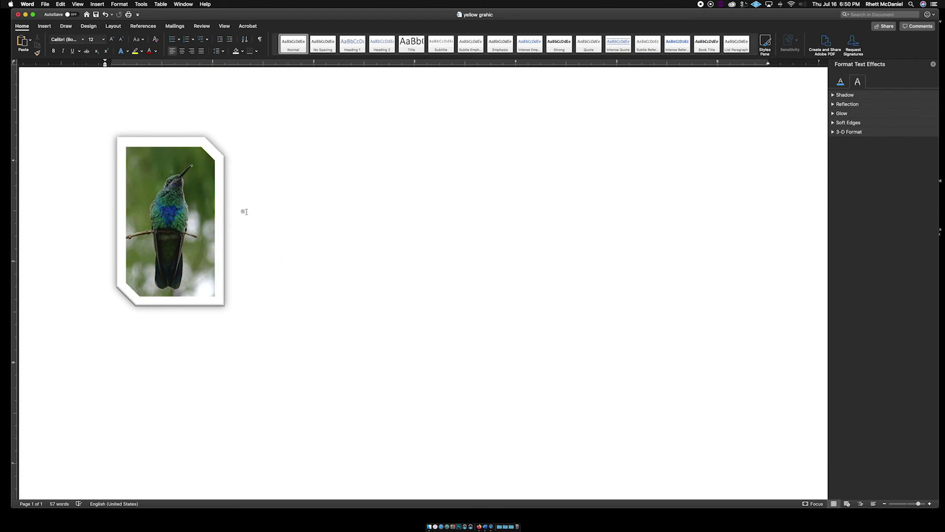
- Capture a screenshot of just the framed bird picture, preview the capture, and close the preview
{"action": "key", "text": "super+shift+4"}
{"action": "left_click_drag", "start_coordinate": [102, 125], "coordinate": [243, 324]}
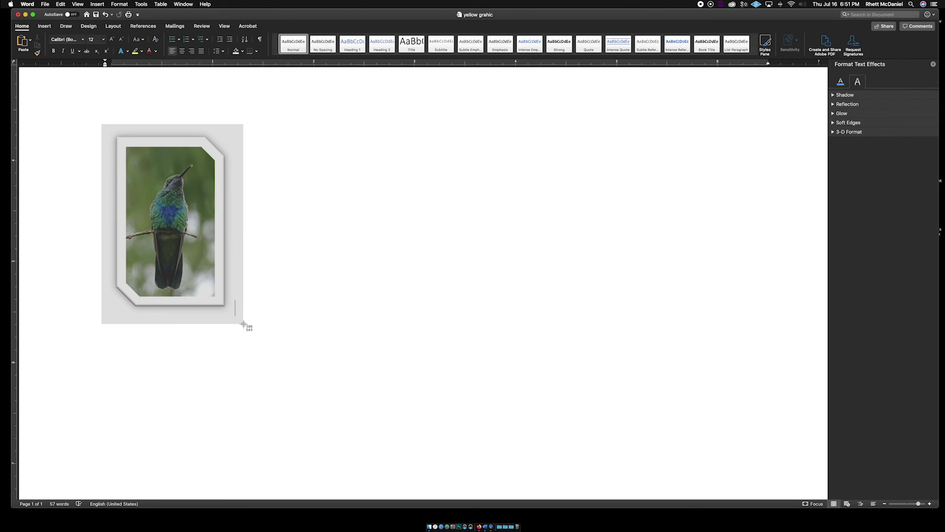
{"action": "left_click_drag", "start_coordinate": [244, 324], "coordinate": [243, 324]}
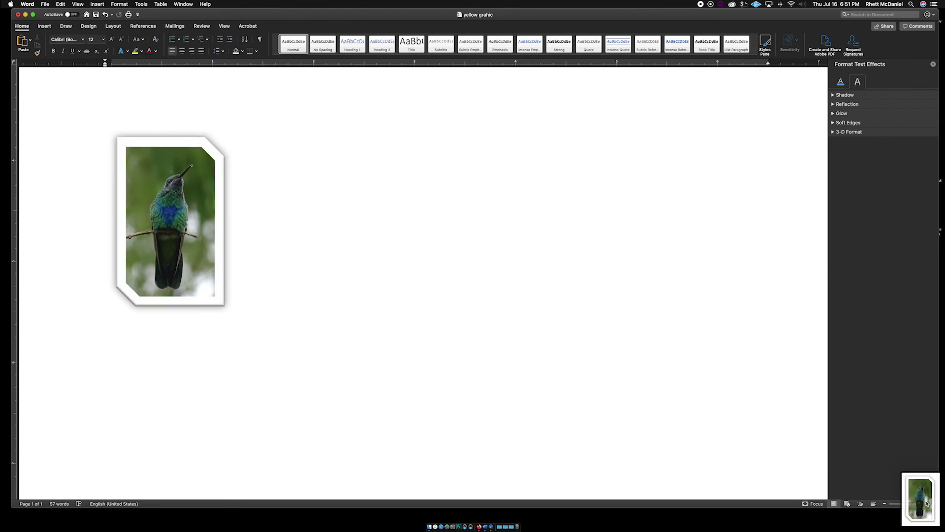
{"action": "left_click", "coordinate": [926, 503]}
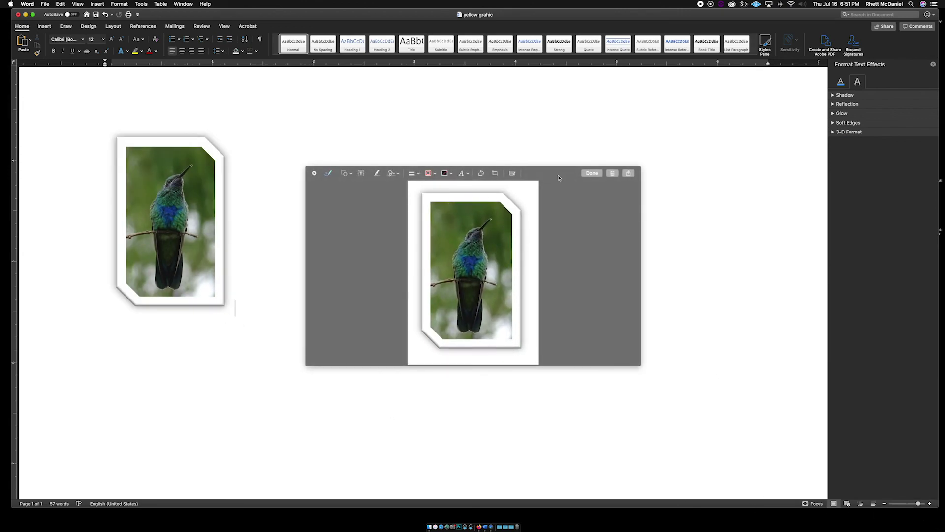
{"action": "left_click_drag", "start_coordinate": [559, 178], "coordinate": [490, 102]}
{"action": "key", "text": "Escape"}
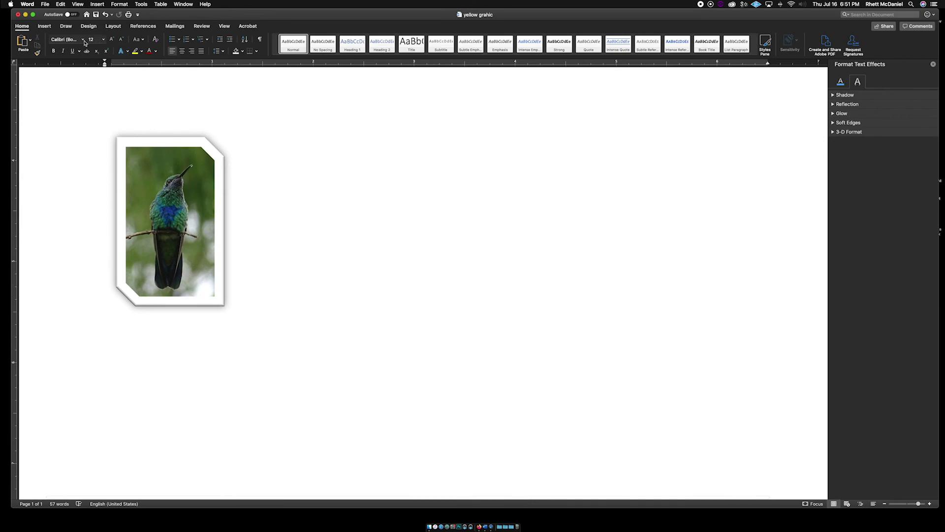
- Draw a line arrow about 0.57 inches high and 0.97 inches wide, pointing from the blank area beside the picture to the bird
{"action": "left_click", "coordinate": [44, 26]}
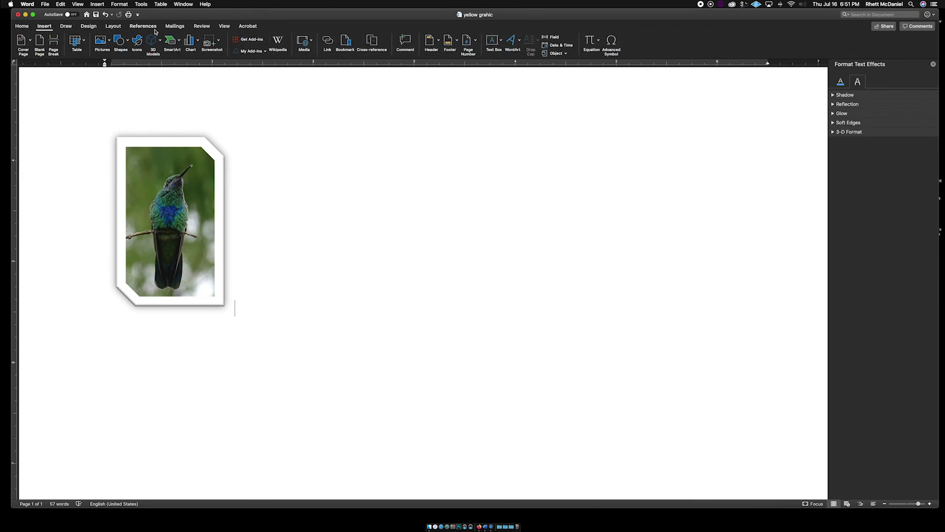
{"action": "left_click", "coordinate": [122, 42]}
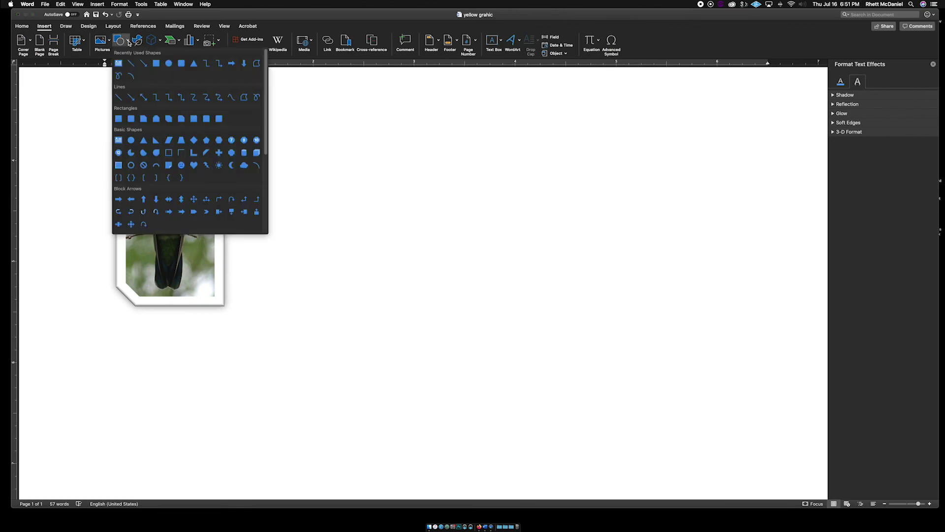
{"action": "left_click", "coordinate": [149, 97]}
{"action": "left_click_drag", "start_coordinate": [291, 256], "coordinate": [192, 198]}
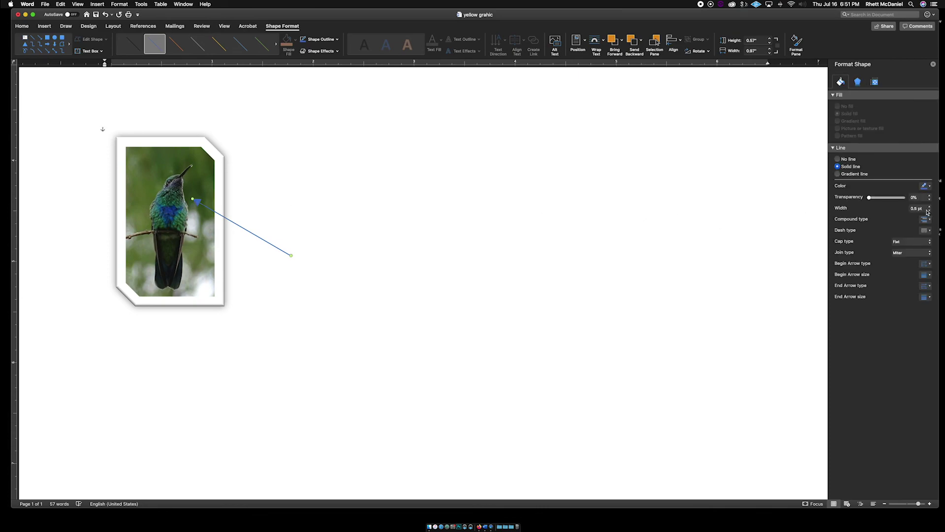
- Set the arrow's line width to 3.75 pt and shorten its tail to about 0.35 inches high and 0.57 inches wide
{"action": "left_click", "coordinate": [930, 207]}
{"action": "left_click", "coordinate": [929, 208]}
{"action": "left_click", "coordinate": [930, 207]}
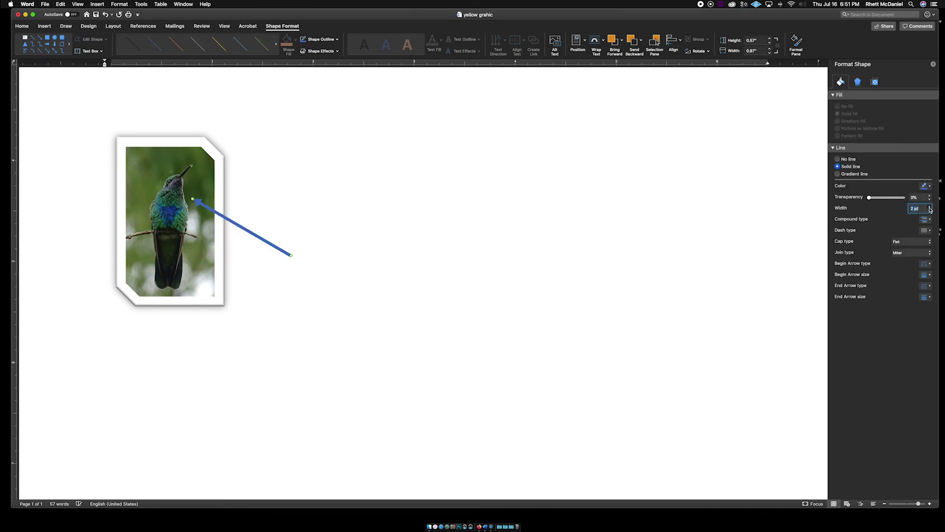
{"action": "left_click", "coordinate": [930, 208]}
{"action": "left_click", "coordinate": [930, 207]}
{"action": "left_click", "coordinate": [930, 207]}
{"action": "left_click", "coordinate": [930, 207]}
{"action": "left_click_drag", "start_coordinate": [291, 257], "coordinate": [250, 233]}
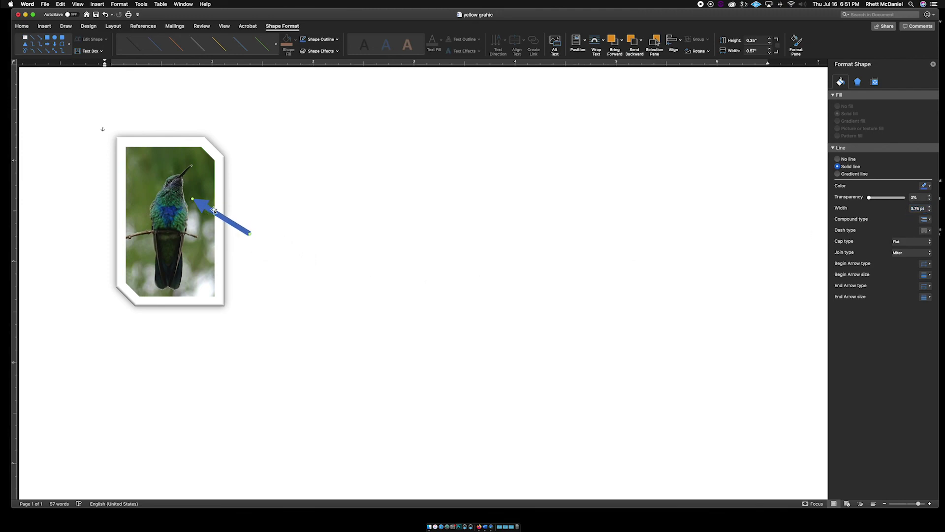
- Apply the yellow line style to the arrow, thicken its line again, and deselect it
{"action": "left_click", "coordinate": [218, 44]}
{"action": "left_click", "coordinate": [435, 259]}
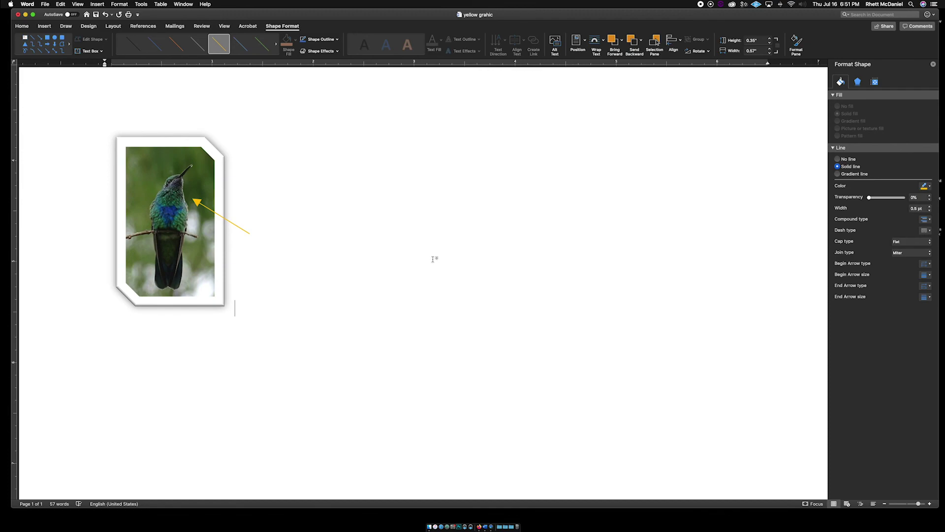
{"action": "left_click", "coordinate": [223, 204]}
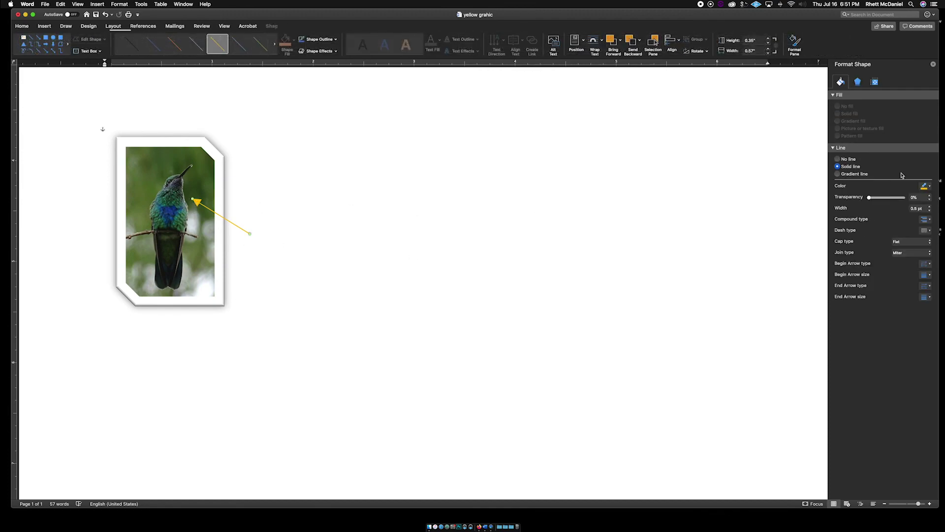
{"action": "left_click", "coordinate": [929, 206]}
{"action": "left_click", "coordinate": [929, 206]}
{"action": "left_click", "coordinate": [930, 206]}
{"action": "left_click", "coordinate": [930, 206]}
{"action": "left_click", "coordinate": [401, 284]}
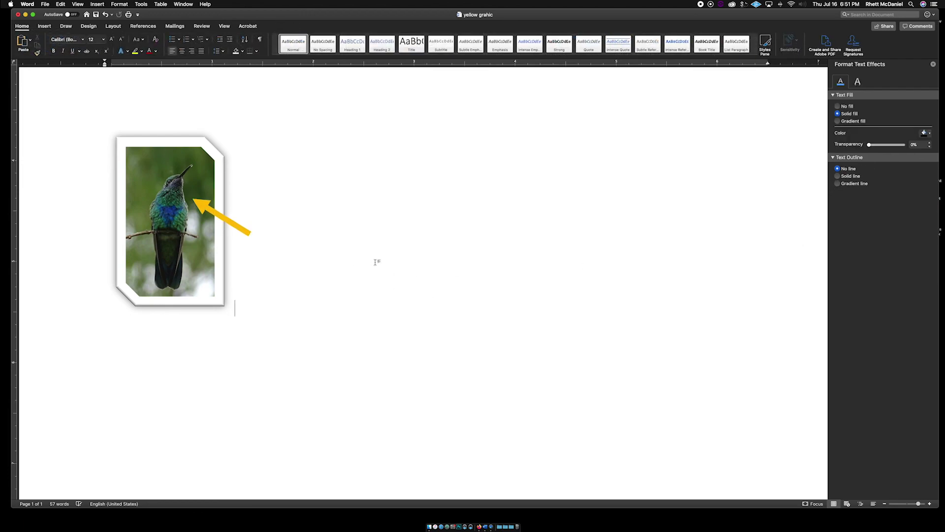
- Draw a text box about 0.56 by 1.53 inches in the blank area beside the picture and enter BIRD
{"action": "left_click", "coordinate": [44, 25]}
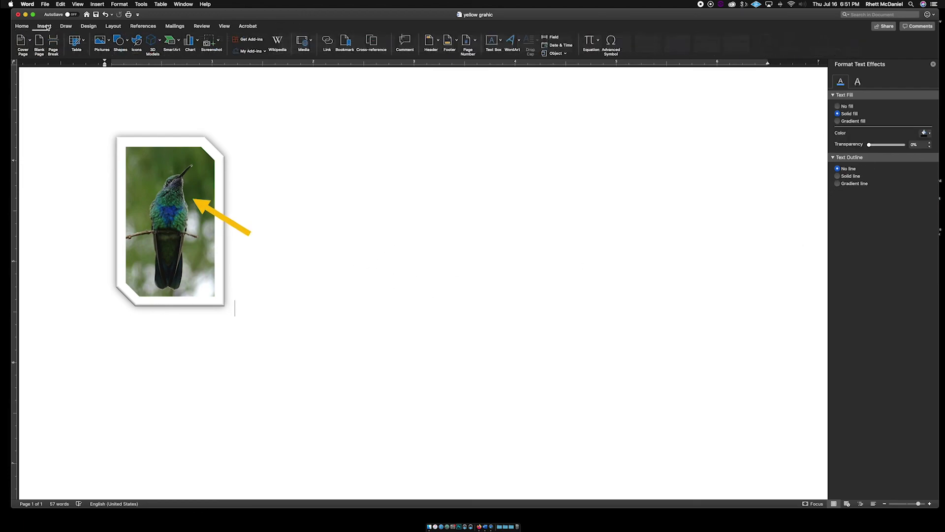
{"action": "left_click", "coordinate": [501, 39]}
{"action": "left_click", "coordinate": [512, 62]}
{"action": "left_click_drag", "start_coordinate": [343, 245], "coordinate": [498, 301]}
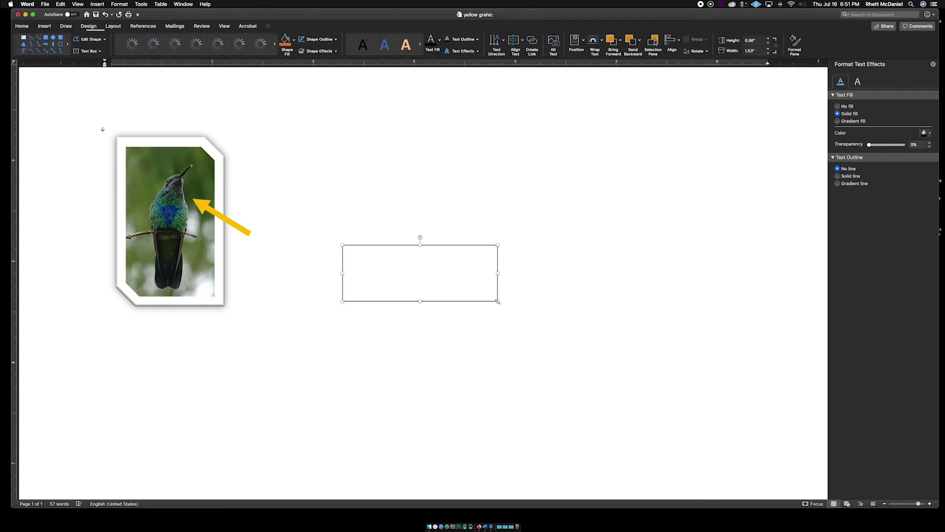
{"action": "type", "text": "BIRD"}
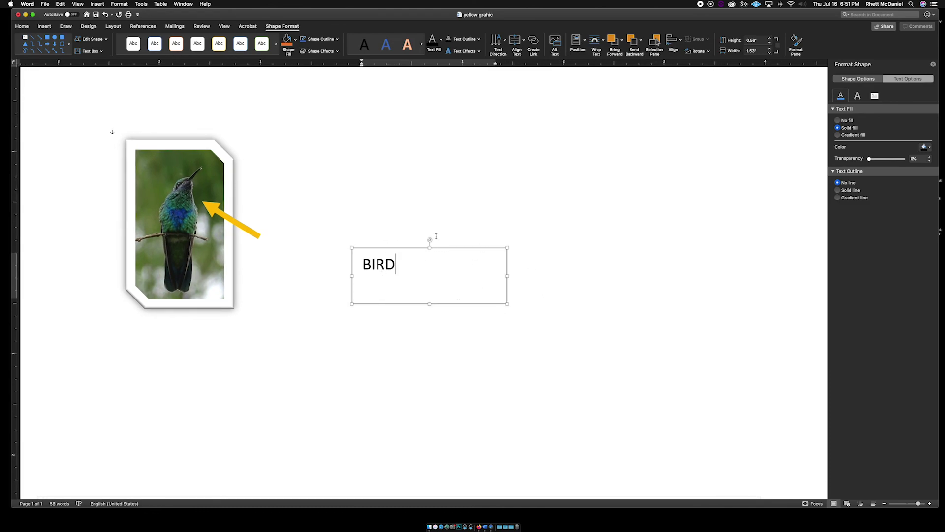
- Remove the BIRD text box's fill and outline, and place it as a caption centered directly below the bird picture
{"action": "left_click", "coordinate": [425, 249]}
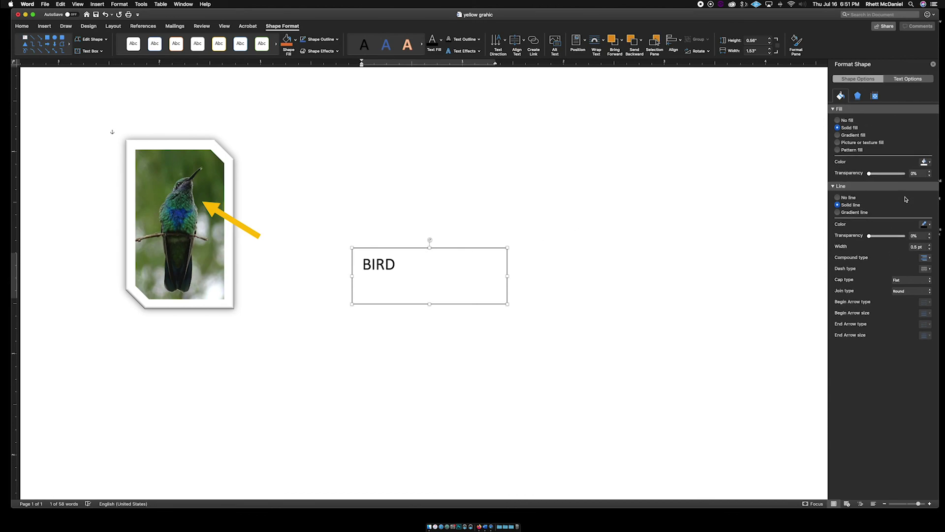
{"action": "left_click", "coordinate": [838, 120]}
{"action": "left_click", "coordinate": [838, 174]}
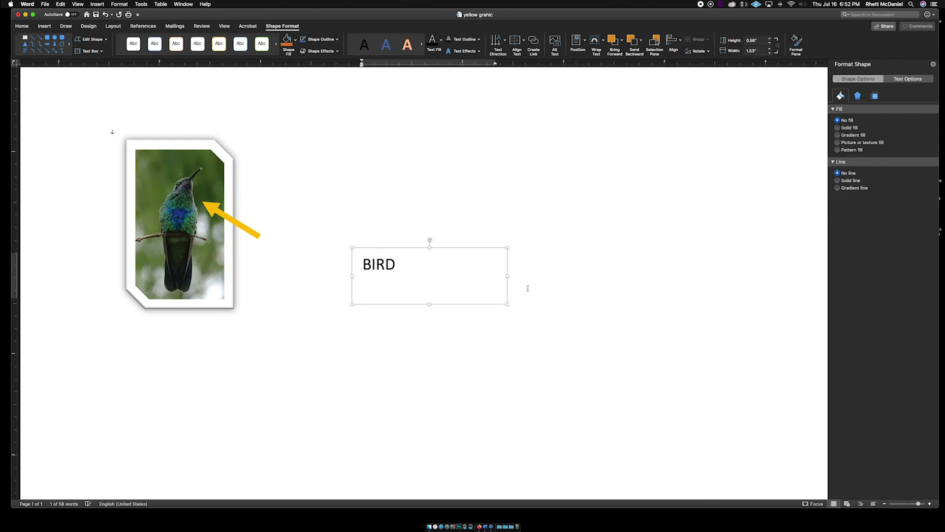
{"action": "left_click_drag", "start_coordinate": [496, 300], "coordinate": [196, 317]}
{"action": "left_click", "coordinate": [289, 310]}
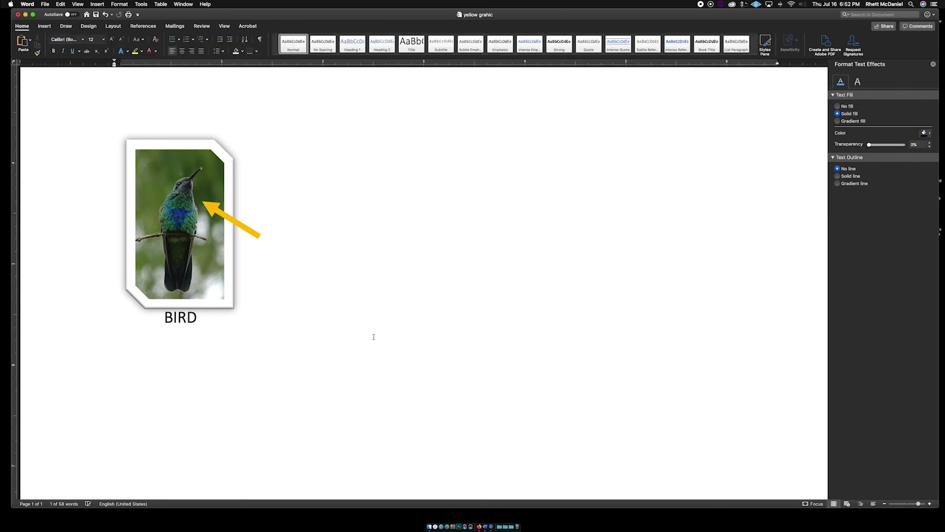
- Add several blank lines to the document to extend the space below the bird picture
{"action": "key", "text": "Return"}
{"action": "key", "text": "Return"}
{"action": "key", "text": "Return"}
{"action": "key", "text": "Return"}
{"action": "key", "text": "Return"}
{"action": "scroll", "coordinate": [374, 313], "scroll_direction": "down", "scroll_amount": 1}
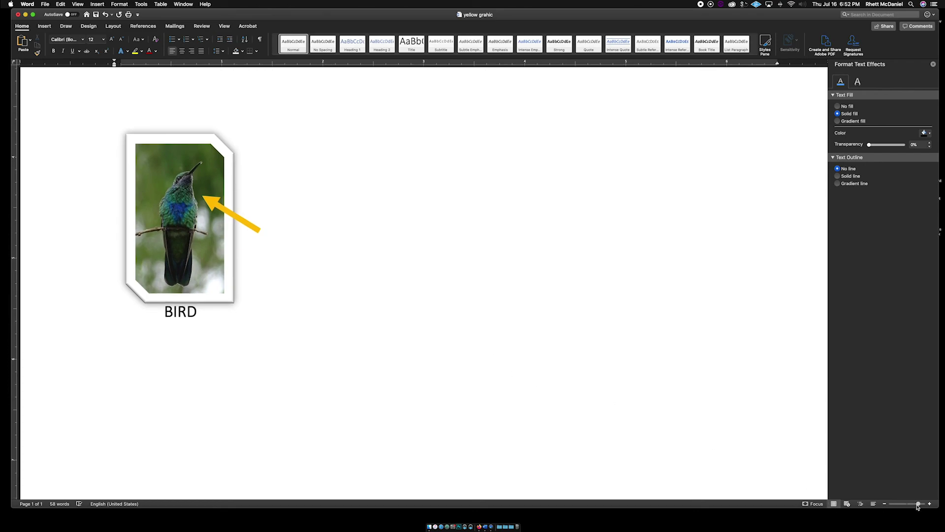
- Capture an enlarged screenshot of the bird picture with its yellow arrow and BIRD caption, preview it, and close the preview
{"action": "left_click_drag", "start_coordinate": [919, 506], "coordinate": [922, 504]}
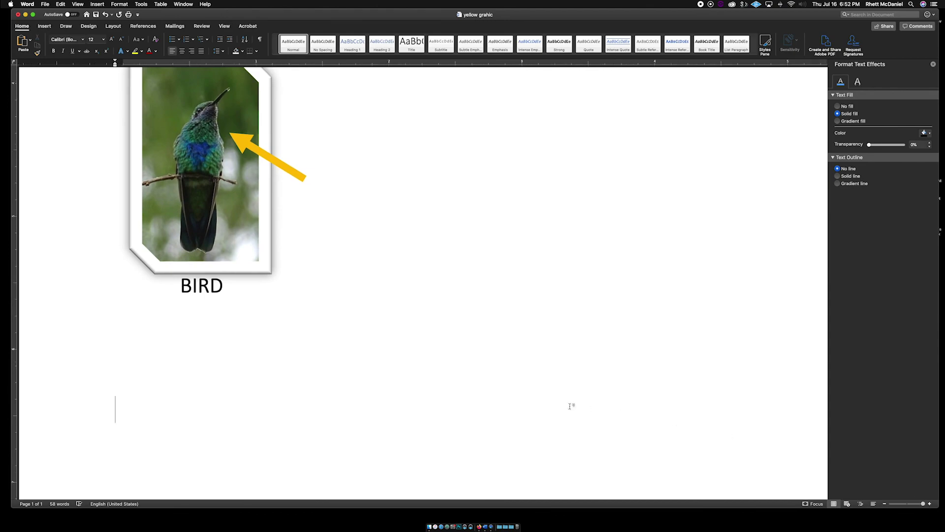
{"action": "scroll", "coordinate": [570, 406], "scroll_direction": "up", "scroll_amount": 5}
{"action": "scroll", "coordinate": [570, 406], "scroll_direction": "up", "scroll_amount": 2}
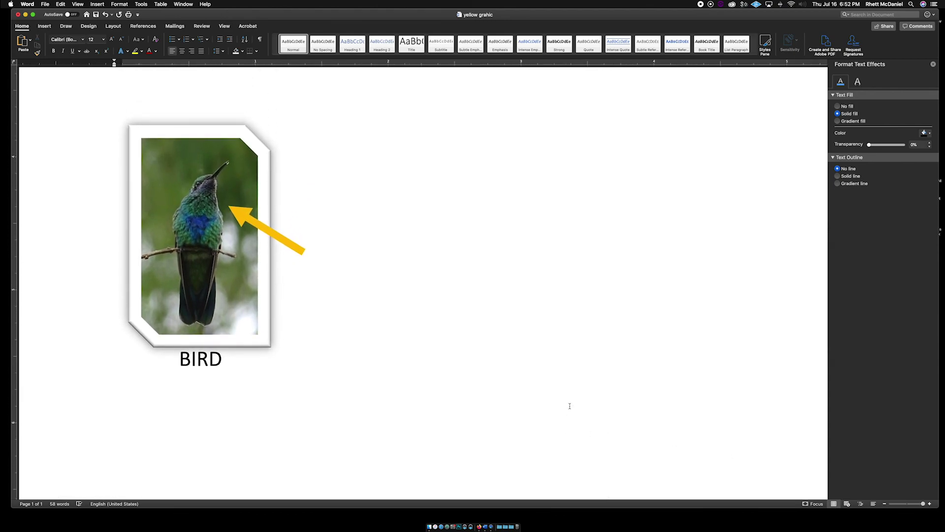
{"action": "key", "text": "super+shift+4"}
{"action": "left_click_drag", "start_coordinate": [95, 98], "coordinate": [331, 394]}
{"action": "left_click", "coordinate": [918, 499]}
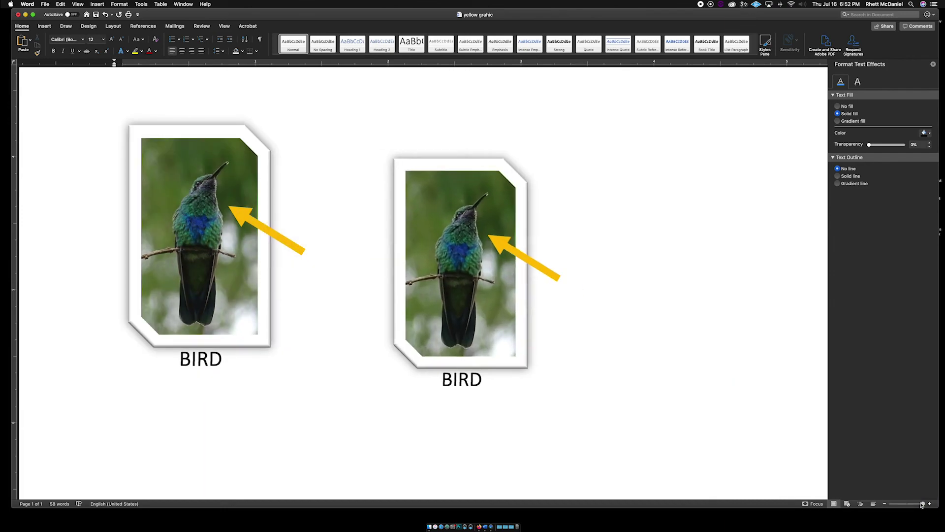
{"action": "key", "text": "Escape"}
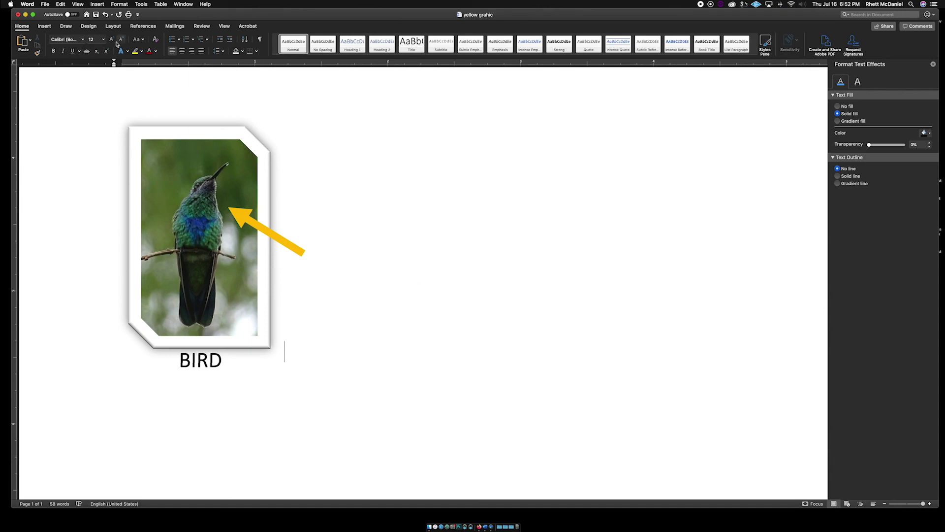
- Insert the Picture SmartArt graphic with circular picture bubbles and text placeholders, and shrink it to sit beside the bird picture
{"action": "left_click", "coordinate": [44, 26]}
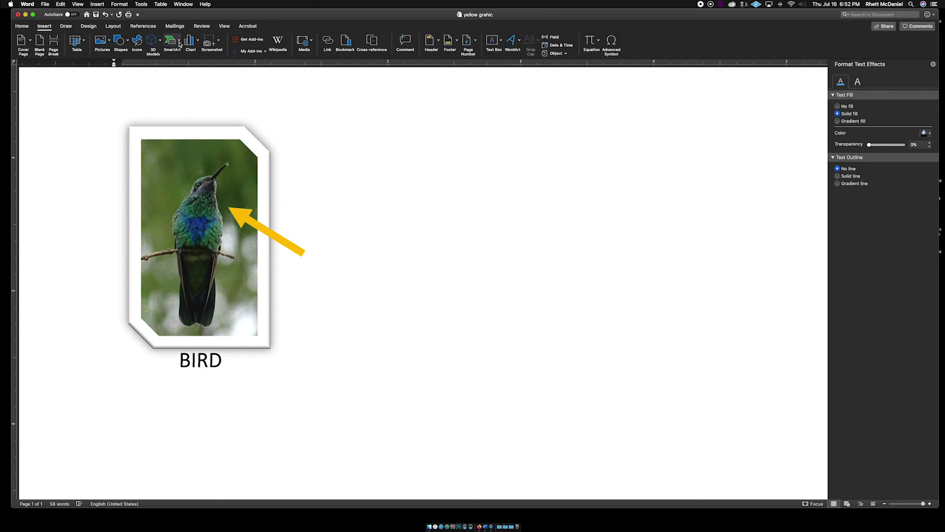
{"action": "left_click", "coordinate": [179, 42]}
{"action": "mouse_move", "coordinate": [195, 73]}
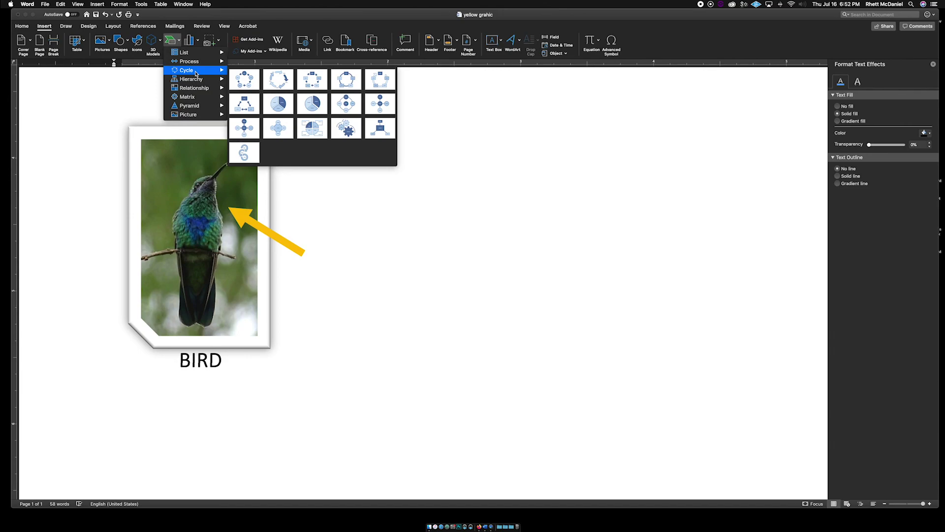
{"action": "mouse_move", "coordinate": [192, 108]}
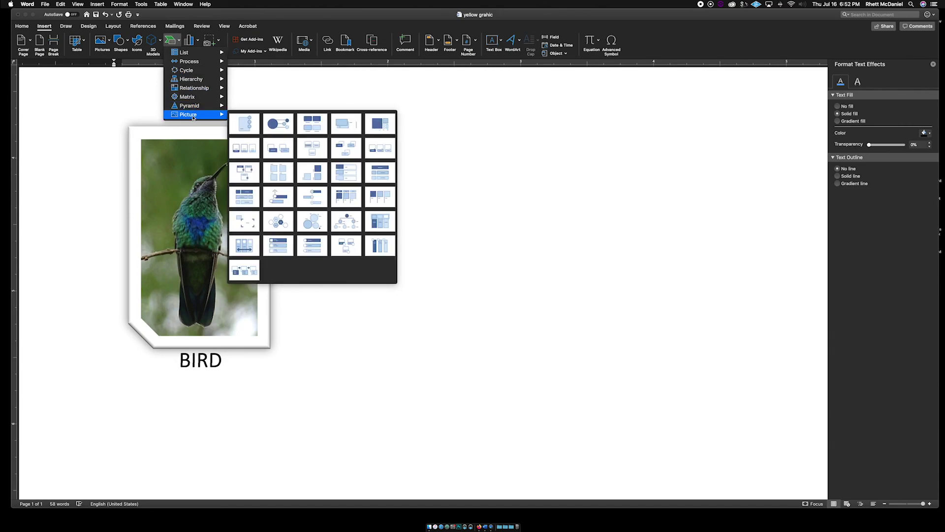
{"action": "left_click", "coordinate": [315, 219]}
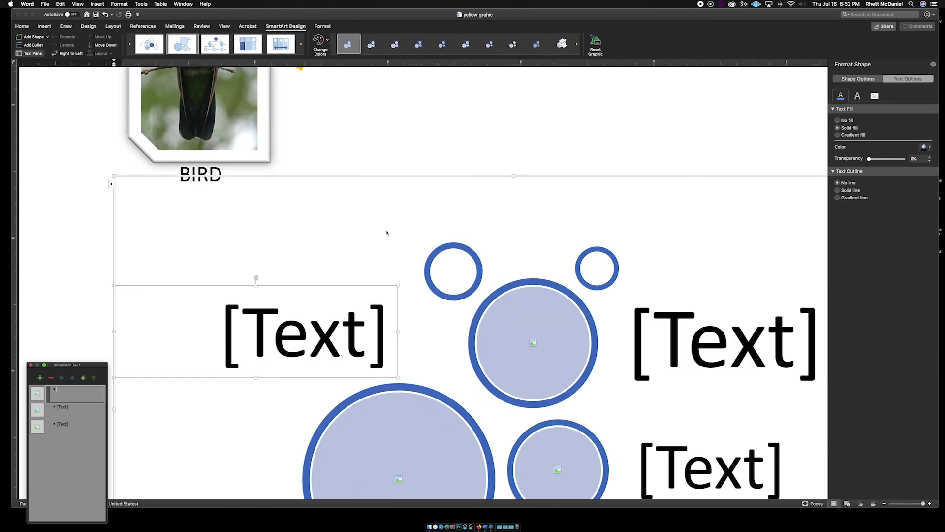
{"action": "left_click", "coordinate": [114, 176]}
{"action": "left_click_drag", "start_coordinate": [114, 176], "coordinate": [348, 281]}
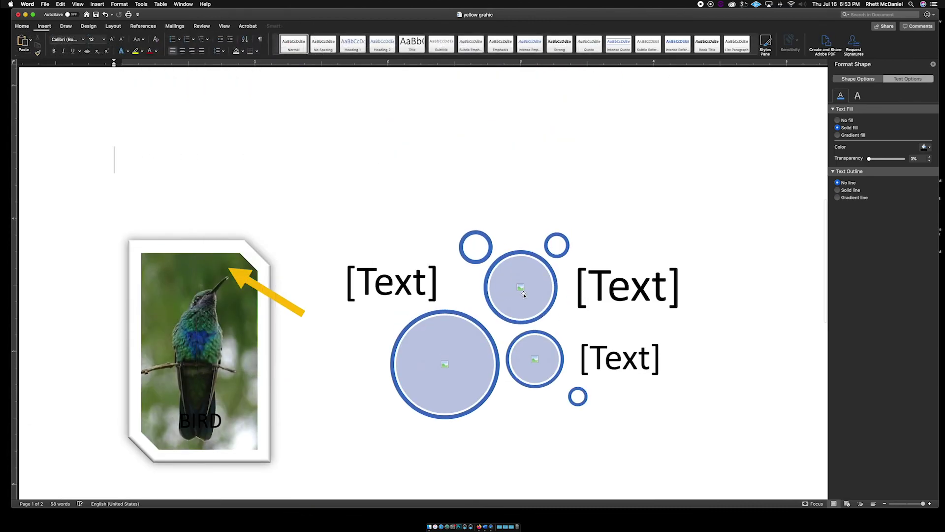
- Fill the text placeholder beside the upper picture circle of the SmartArt with "fgdfg" and deselect the graphic
{"action": "left_click", "coordinate": [520, 287]}
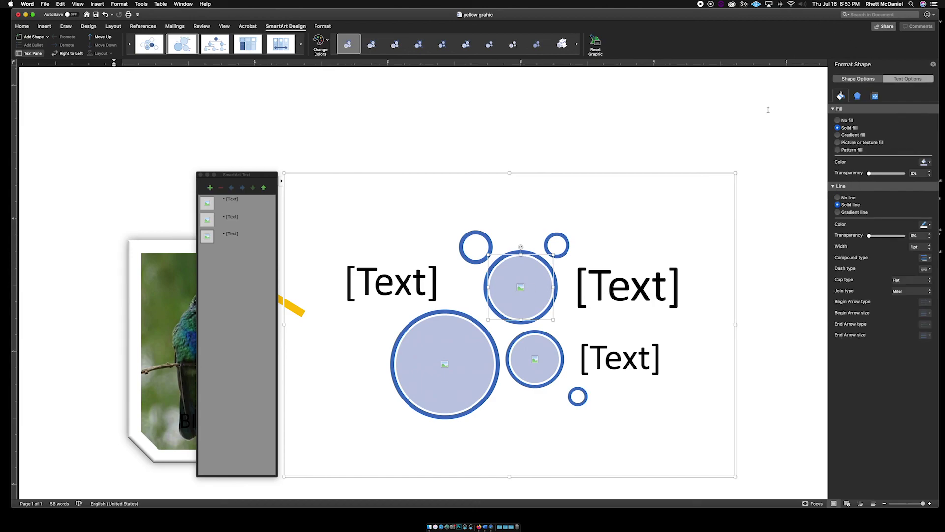
{"action": "left_click", "coordinate": [621, 289]}
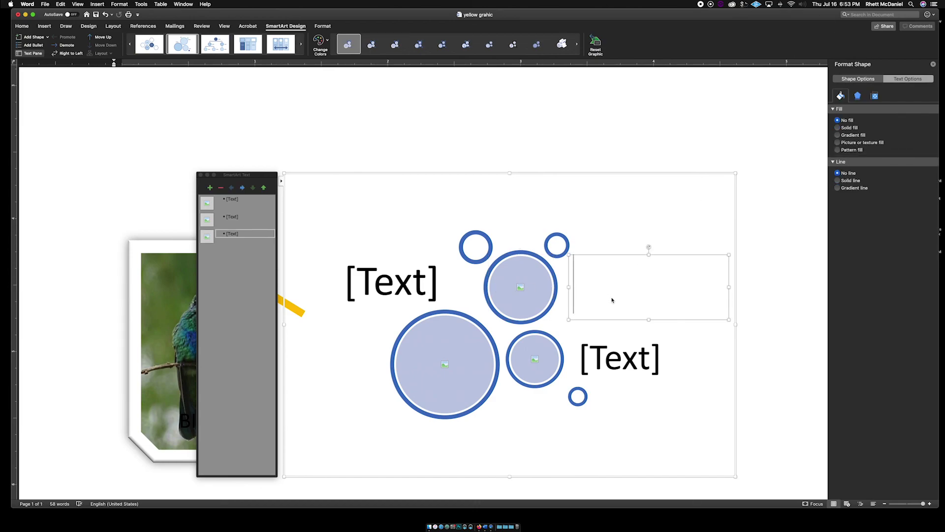
{"action": "type", "text": "fgdfg"}
{"action": "left_click", "coordinate": [413, 277]}
{"action": "left_click", "coordinate": [631, 135]}
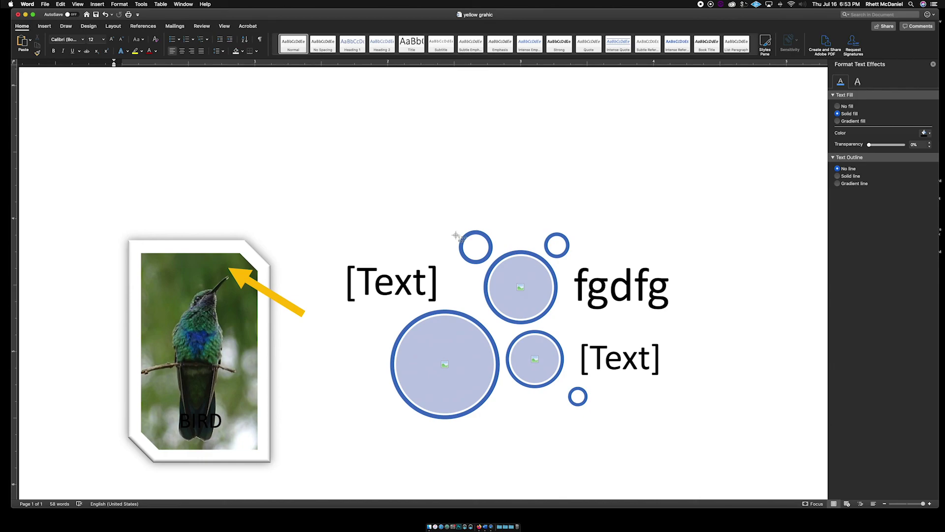
- Capture a screenshot of the whole SmartArt graphic with its circles and labels, preview it, and close the preview
{"action": "left_click_drag", "start_coordinate": [323, 191], "coordinate": [701, 463]}
{"action": "left_click", "coordinate": [886, 510]}
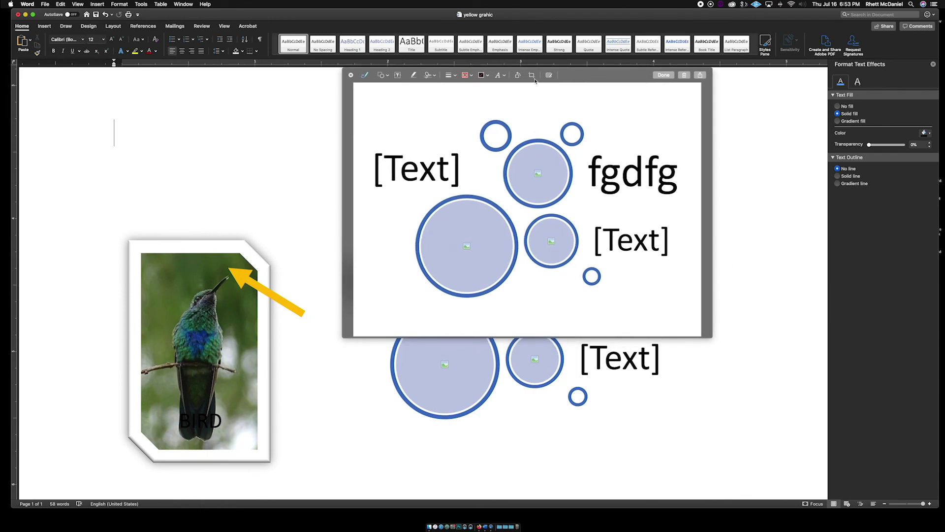
{"action": "key", "text": "Escape"}
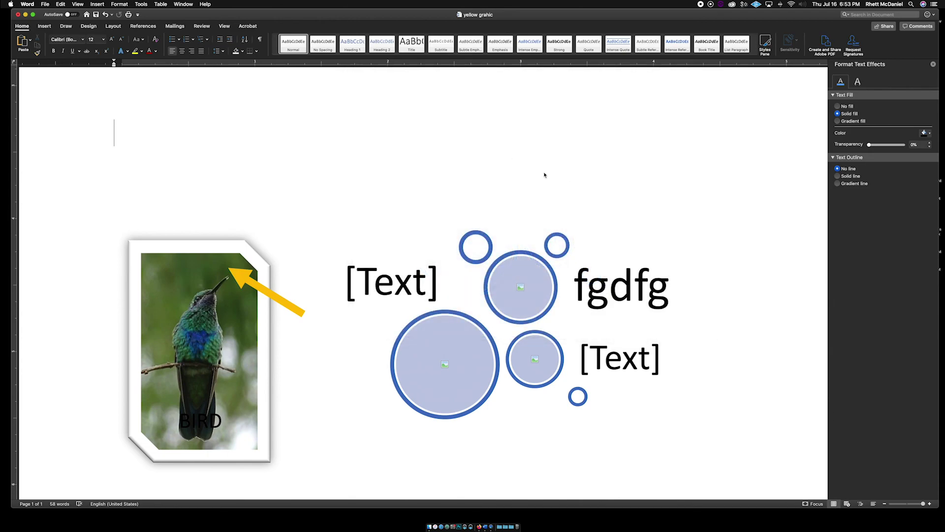
{"action": "scroll", "coordinate": [508, 176], "scroll_direction": "up", "scroll_amount": 4}
{"action": "scroll", "coordinate": [508, 175], "scroll_direction": "down", "scroll_amount": 8}
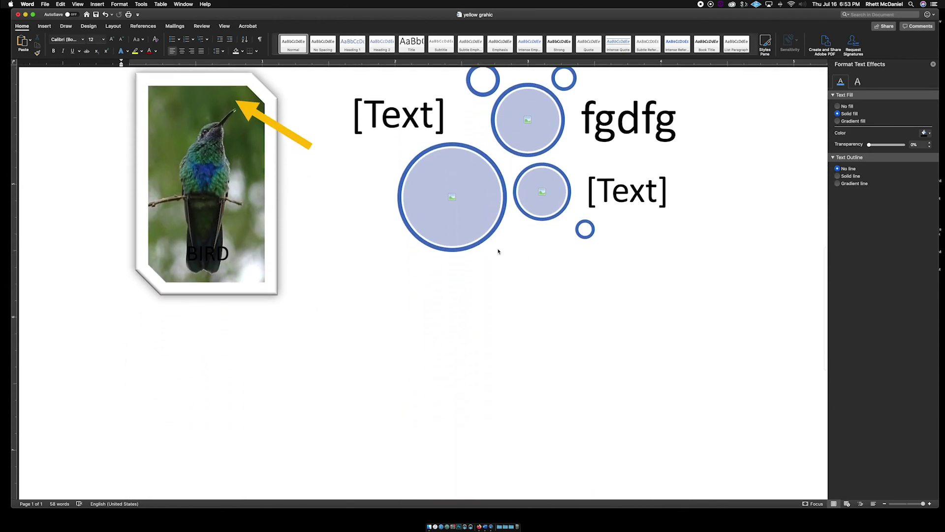
{"action": "key", "text": "super+Tab"}
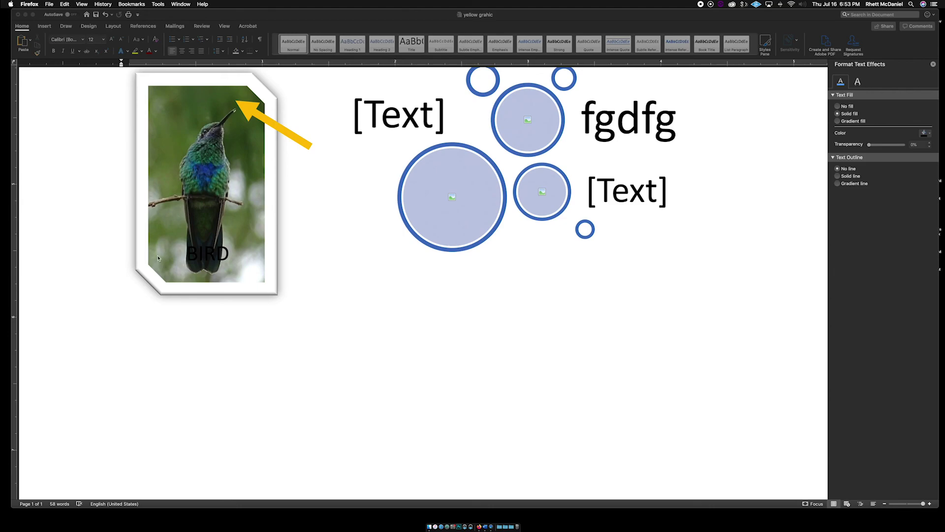
{"action": "scroll", "coordinate": [157, 257], "scroll_direction": "up", "scroll_amount": 6}
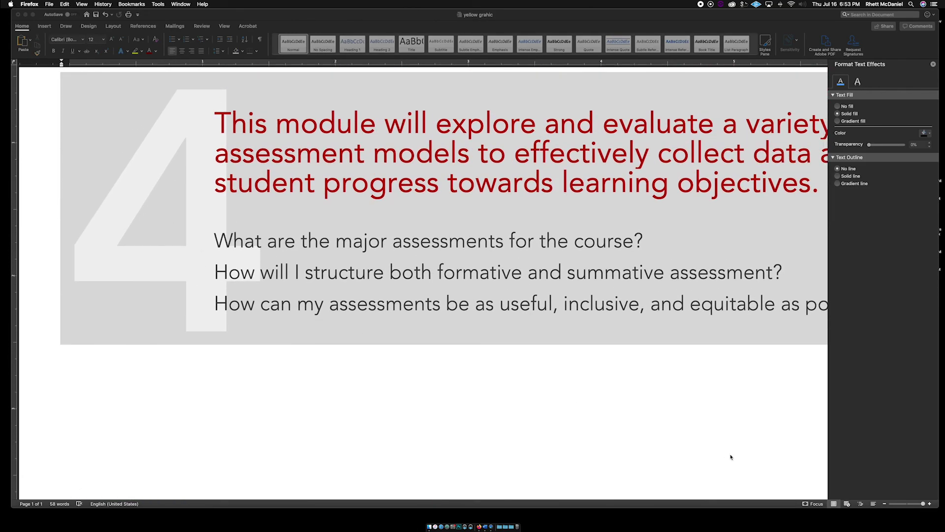
{"action": "left_click", "coordinate": [919, 505]}
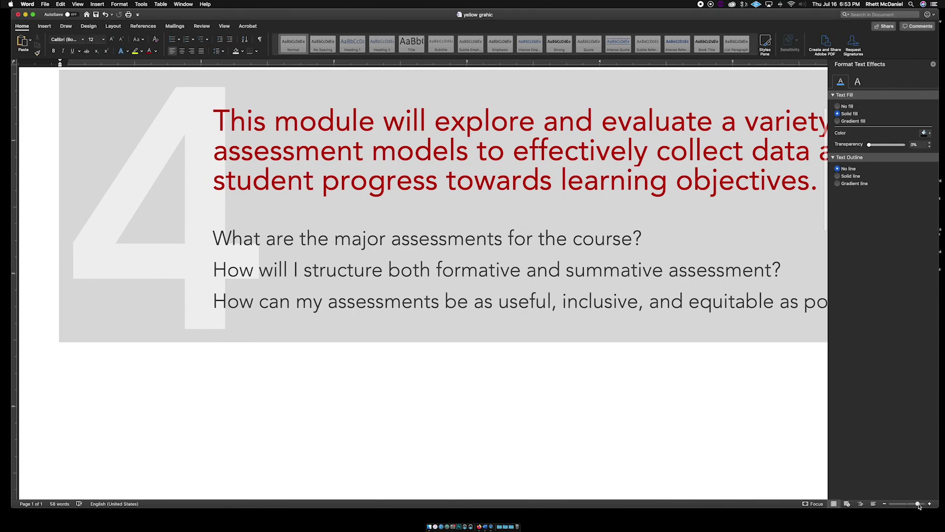